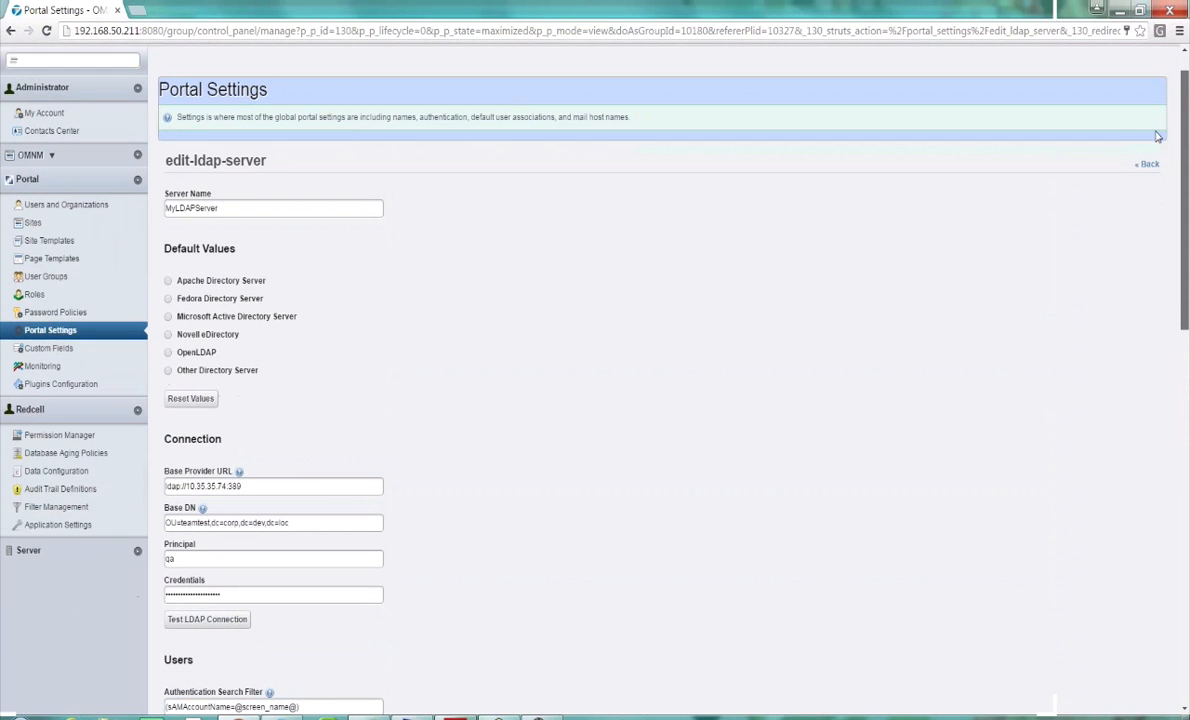
- Scroll through the LDAP user mapping fields, then switch to the remote Active Directory session
{"action": "scroll", "coordinate": [1159, 170], "scroll_direction": "down", "scroll_amount": 4}
{"action": "scroll", "coordinate": [1161, 203], "scroll_direction": "down", "scroll_amount": 3}
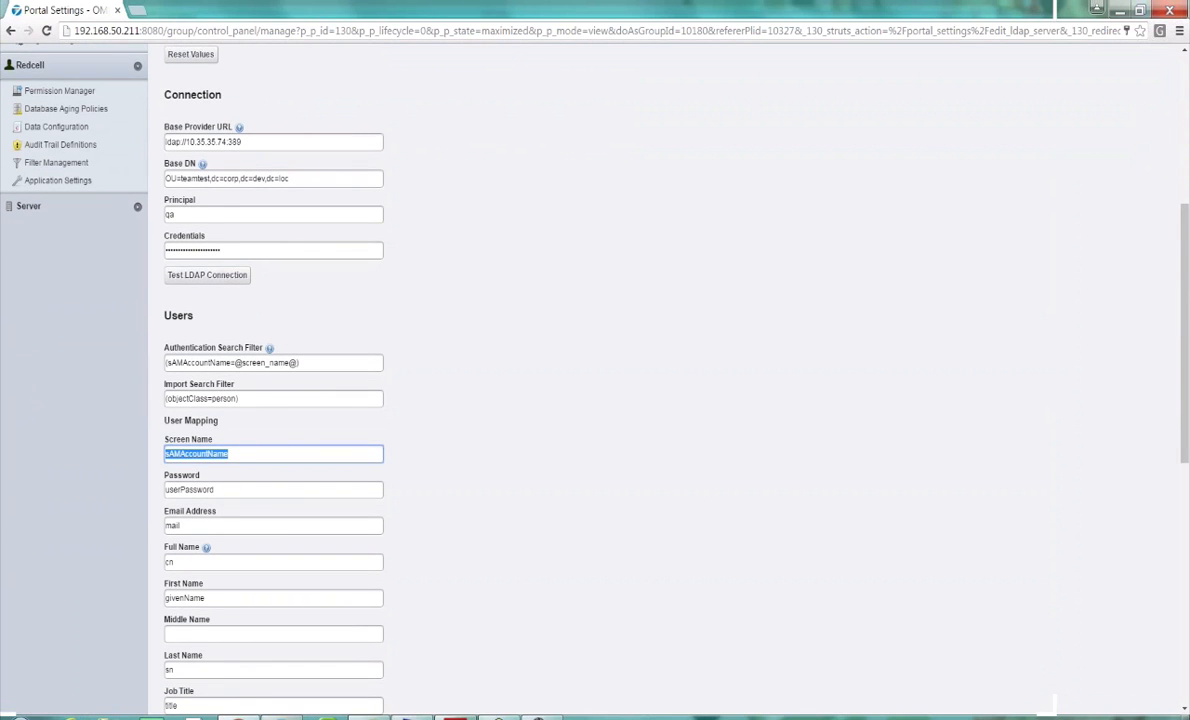
{"action": "key", "text": "alt+Tab"}
- Close the user's properties and read the teamtest unit's distinguishedName in its Attribute Editor, then return to Chrome
{"action": "left_click_drag", "start_coordinate": [324, 21], "coordinate": [744, 52]}
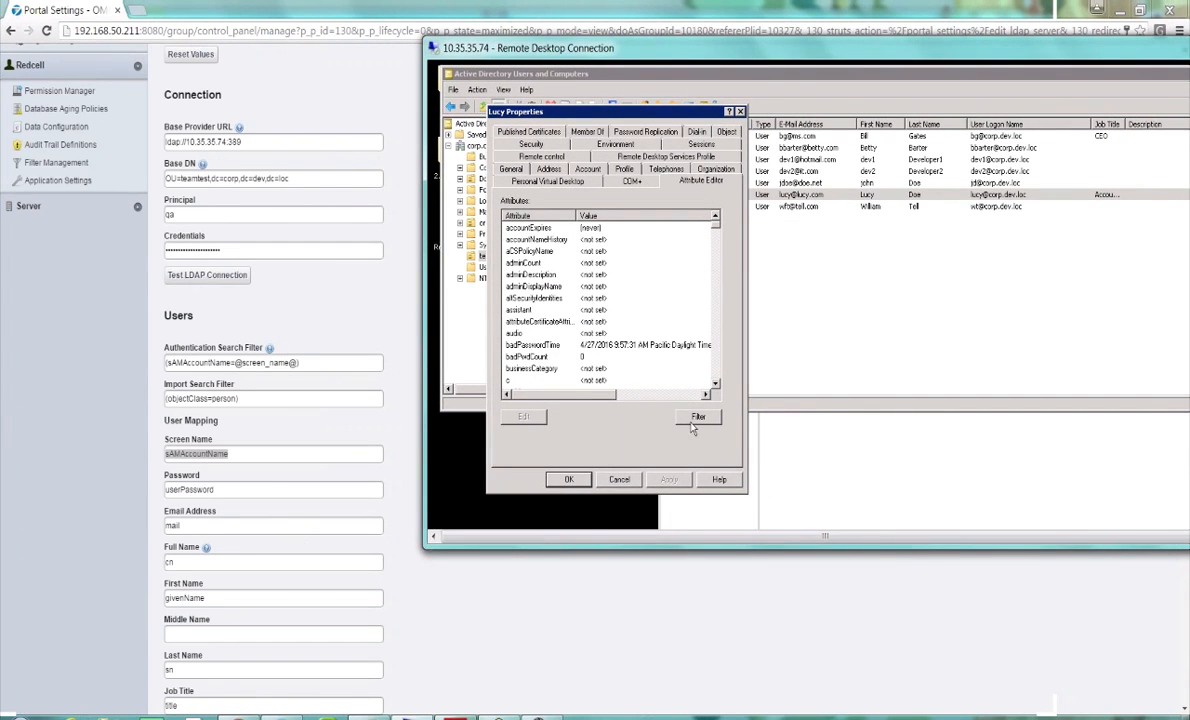
{"action": "left_click", "coordinate": [621, 480]}
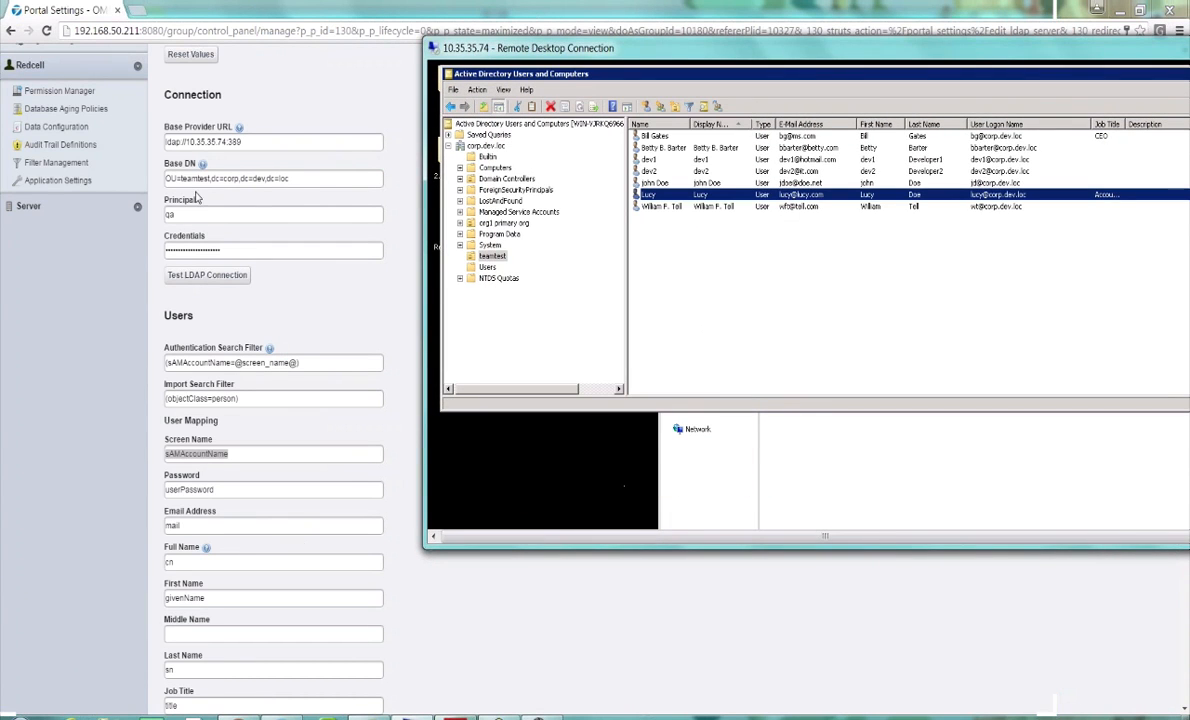
{"action": "right_click", "coordinate": [482, 256]}
{"action": "left_click", "coordinate": [493, 390]}
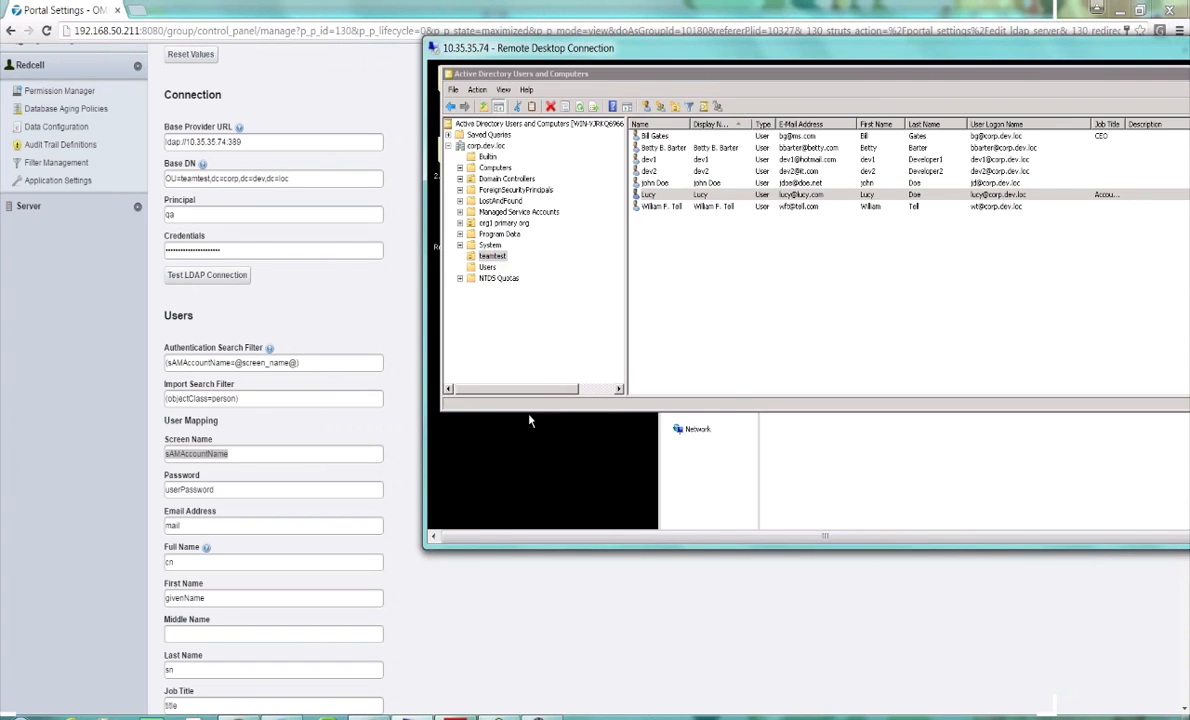
{"action": "left_click", "coordinate": [677, 131]}
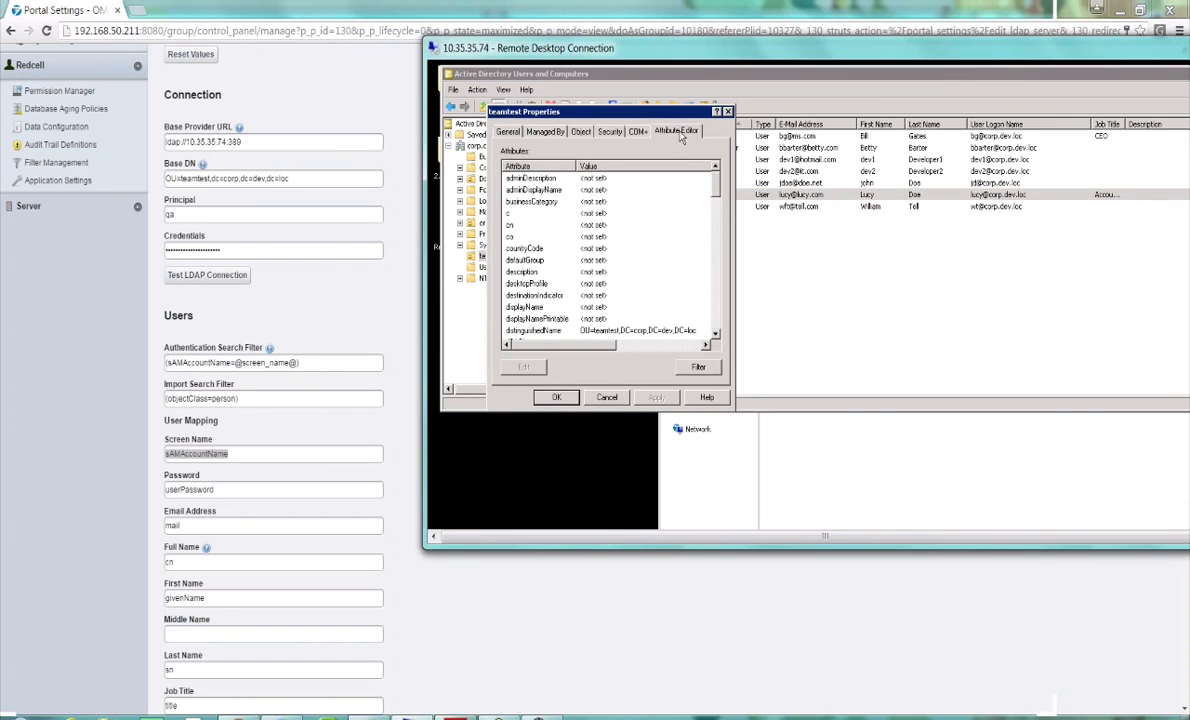
{"action": "left_click", "coordinate": [560, 330]}
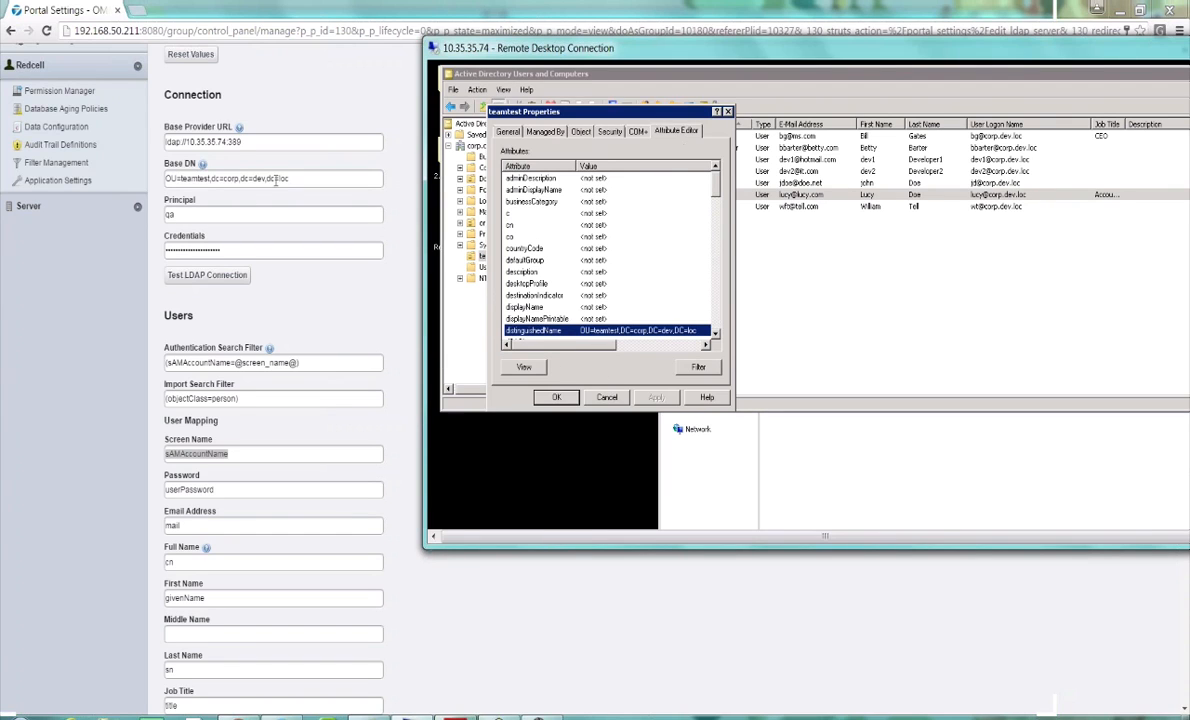
{"action": "left_click", "coordinate": [728, 112]}
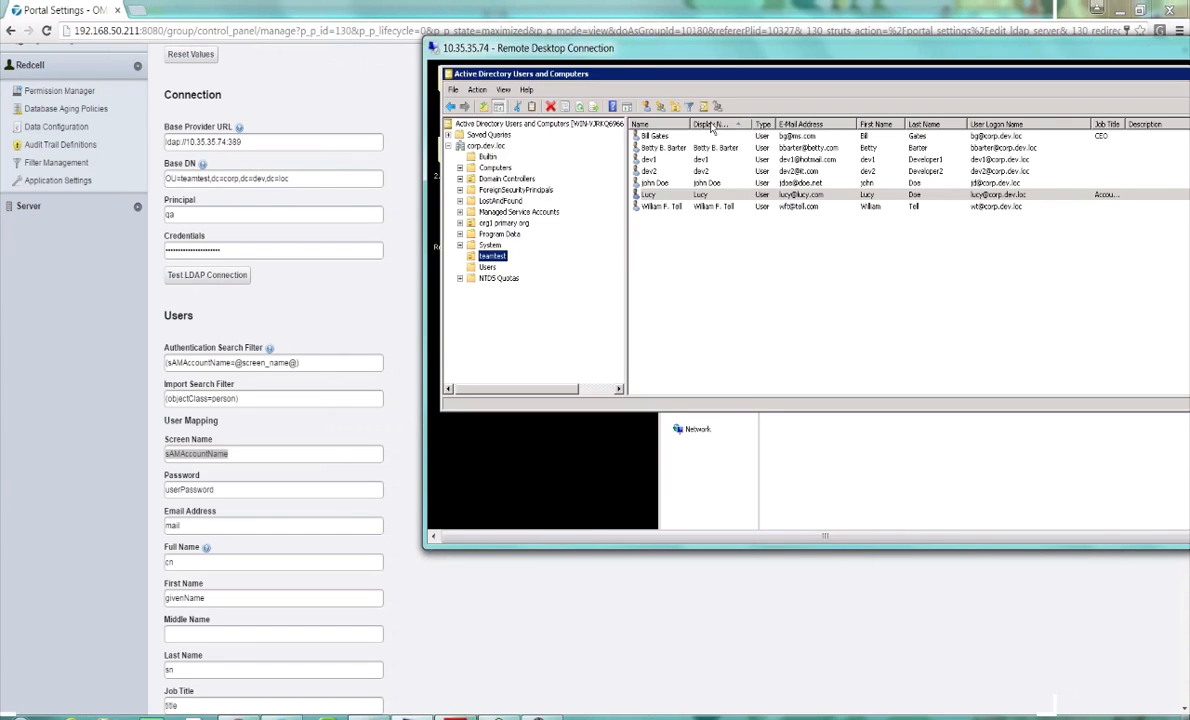
{"action": "left_click", "coordinate": [361, 175]}
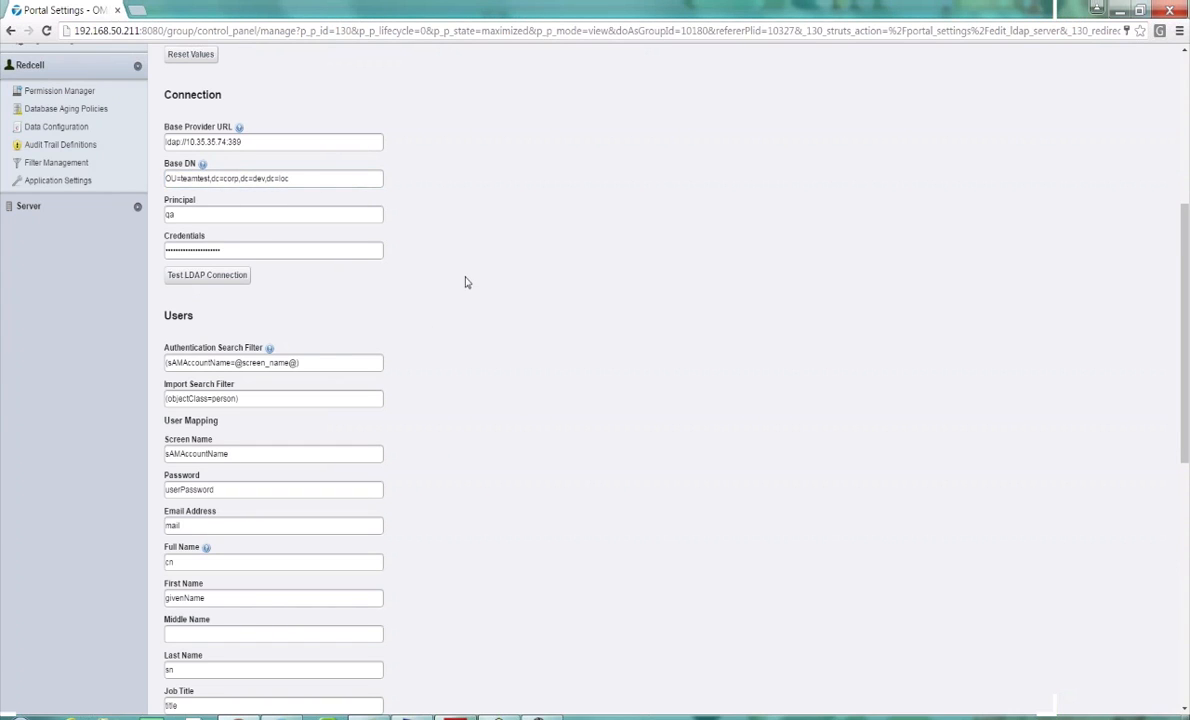
- Compare the Base DN and Base Provider URL, then confirm a successful connection to ldap://10.35.35.74:389
{"action": "left_click_drag", "start_coordinate": [293, 178], "coordinate": [164, 170]}
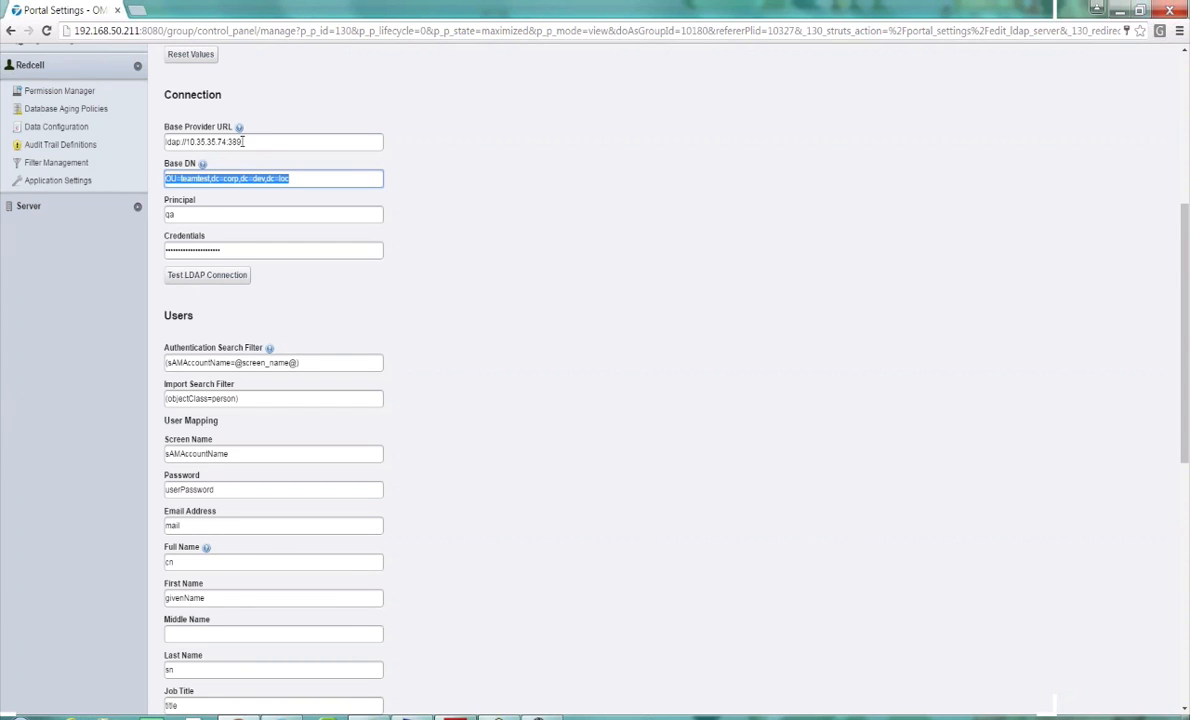
{"action": "left_click_drag", "start_coordinate": [243, 141], "coordinate": [153, 133]}
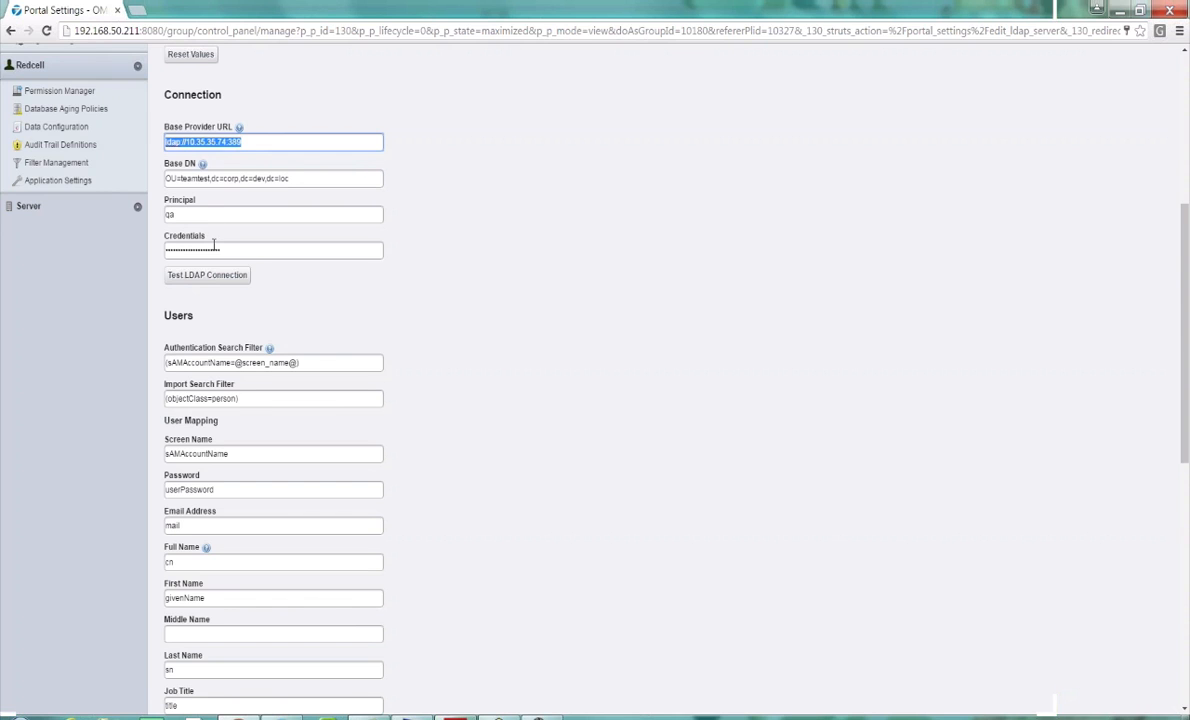
{"action": "left_click", "coordinate": [222, 278]}
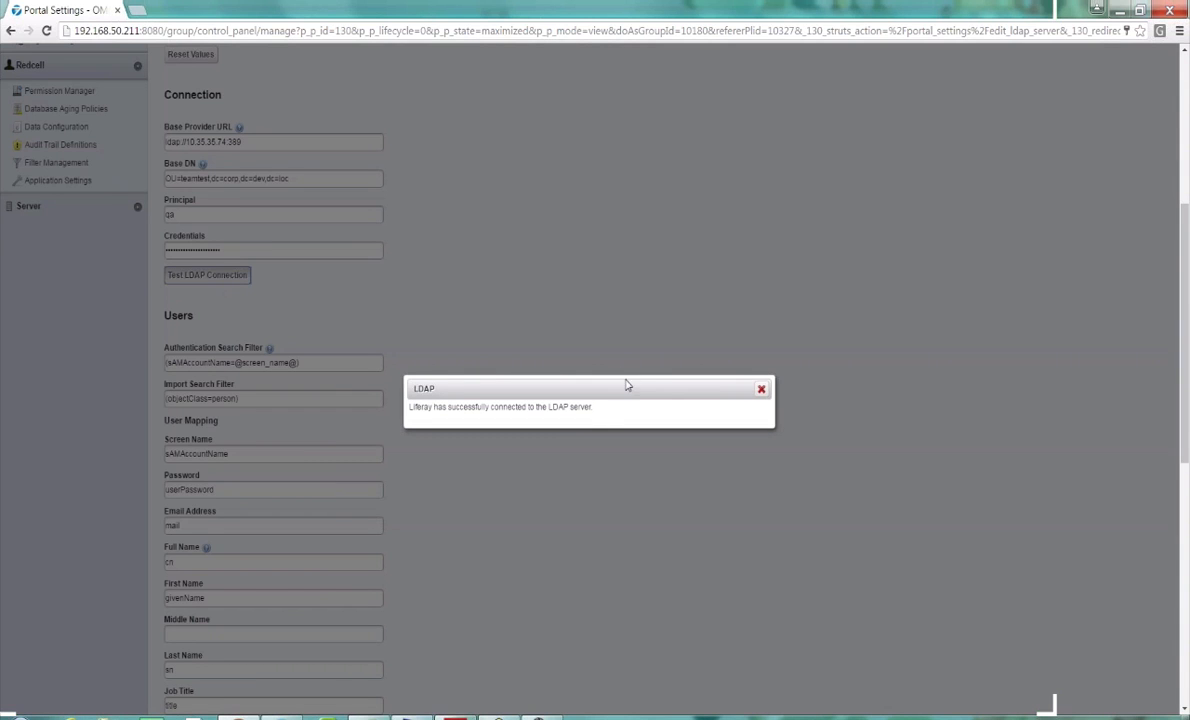
{"action": "left_click", "coordinate": [761, 389]}
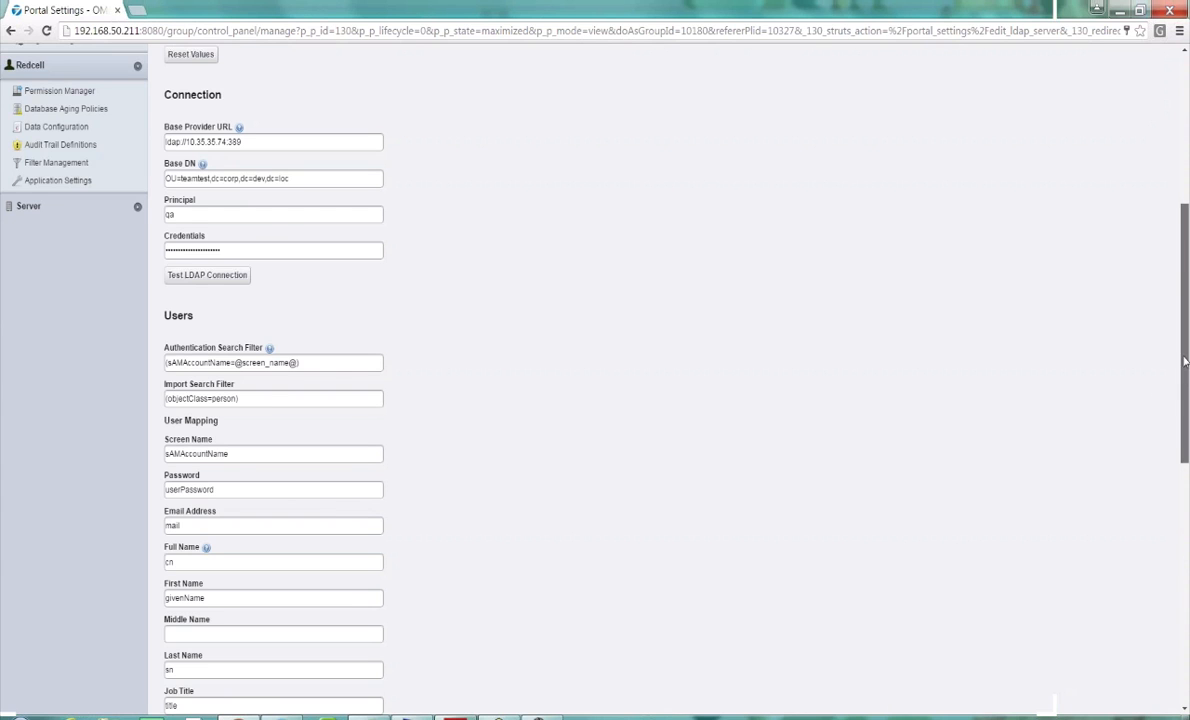
{"action": "scroll", "coordinate": [1185, 440], "scroll_direction": "down", "scroll_amount": 2}
{"action": "scroll", "coordinate": [1187, 440], "scroll_direction": "down", "scroll_amount": 1}
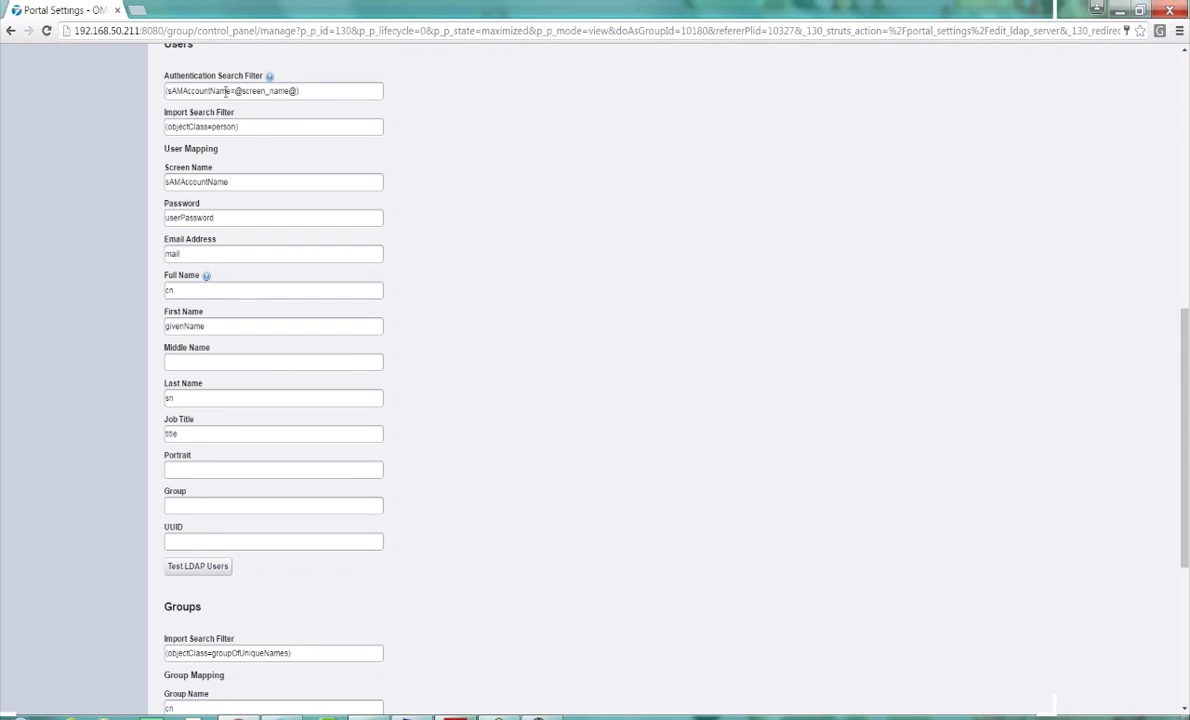
{"action": "left_click_drag", "start_coordinate": [232, 91], "coordinate": [178, 93]}
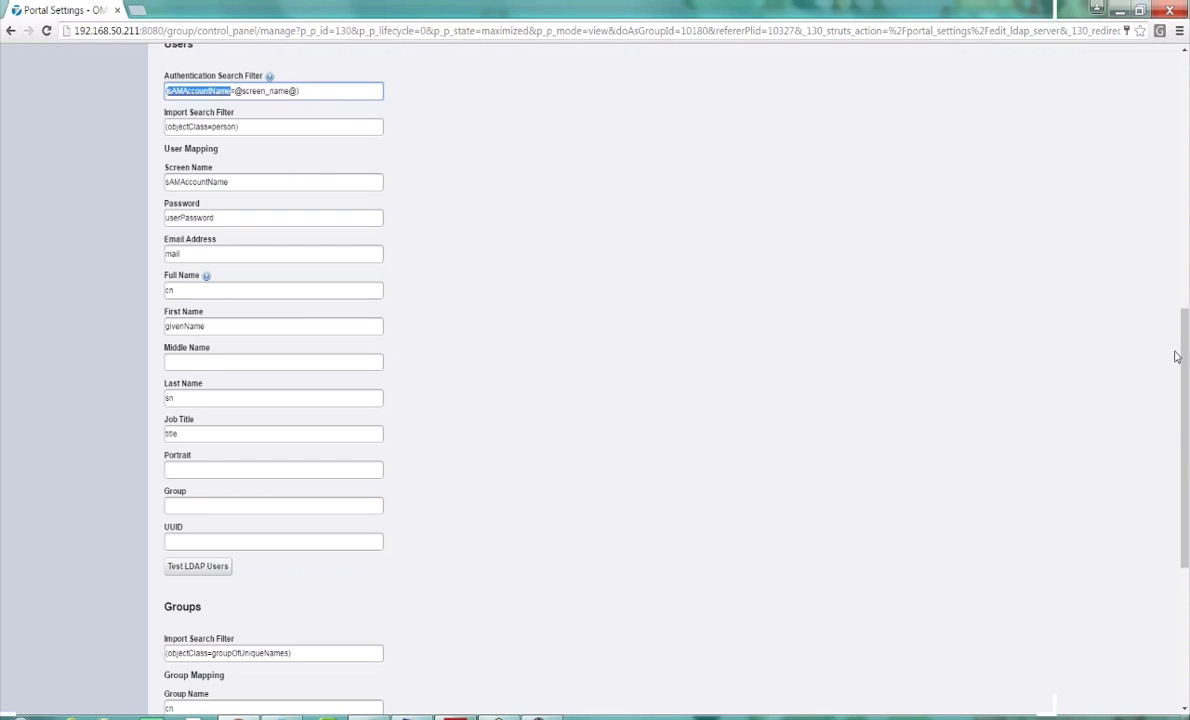
{"action": "scroll", "coordinate": [1161, 282], "scroll_direction": "up", "scroll_amount": 2}
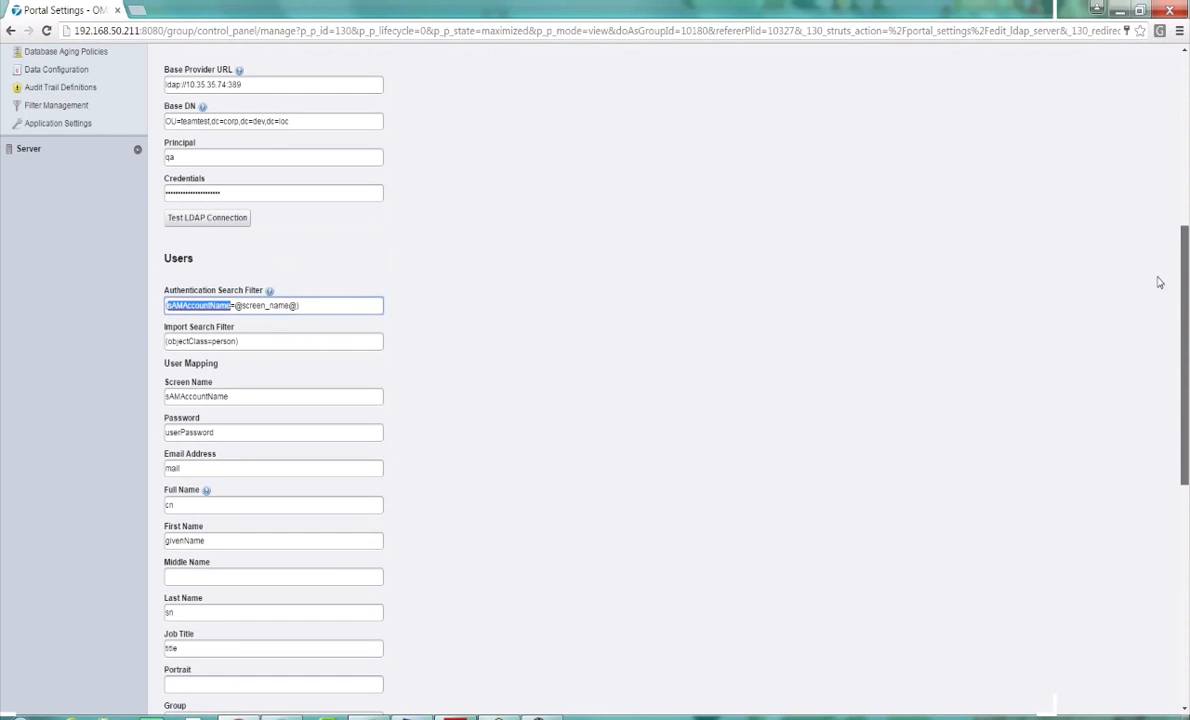
{"action": "scroll", "coordinate": [1159, 300], "scroll_direction": "down", "scroll_amount": 2}
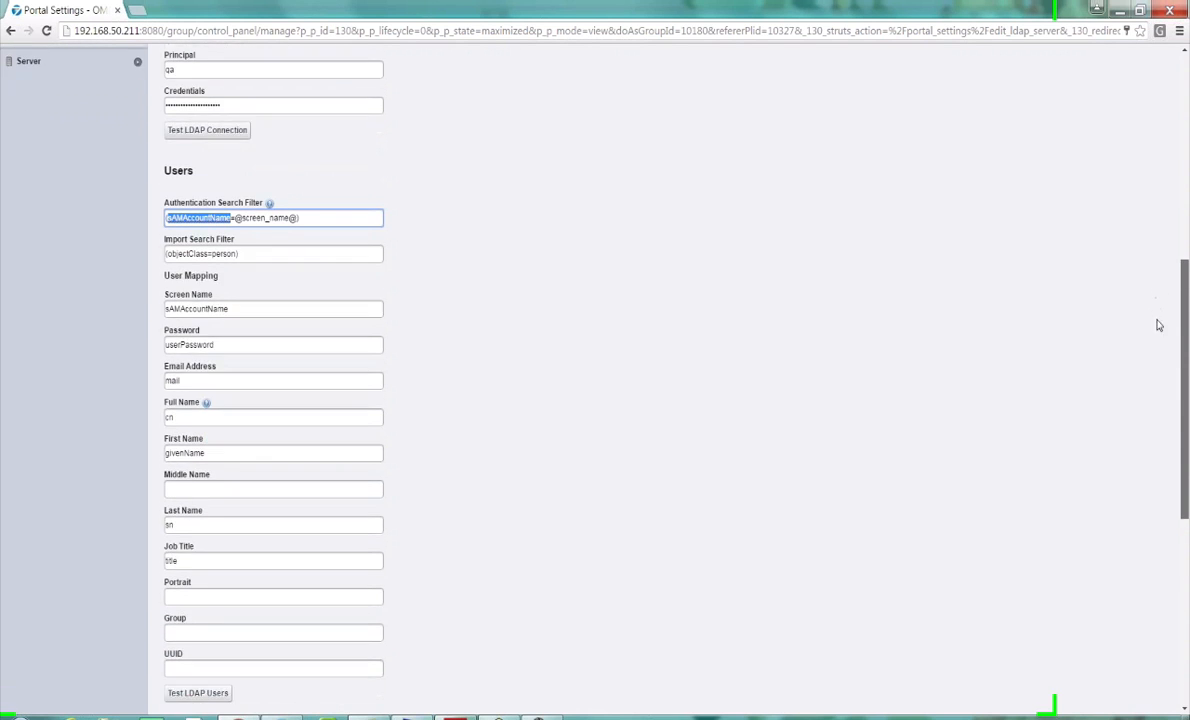
{"action": "left_click_drag", "start_coordinate": [304, 185], "coordinate": [154, 184]}
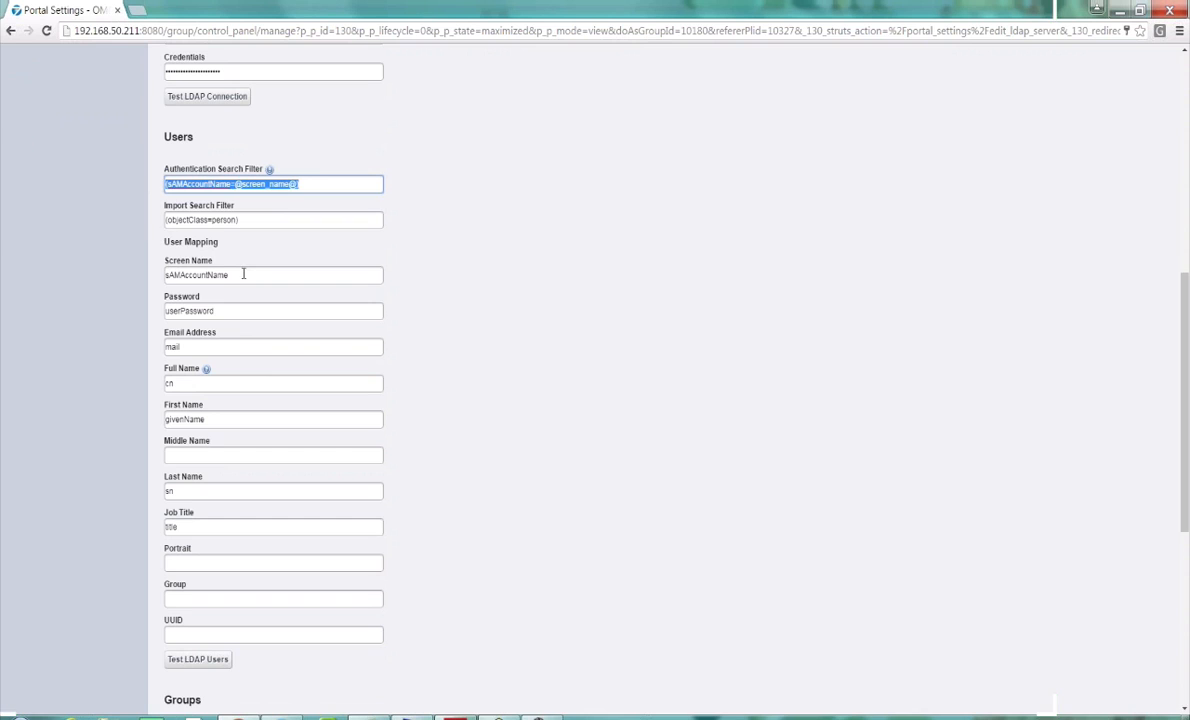
{"action": "left_click_drag", "start_coordinate": [240, 274], "coordinate": [162, 274]}
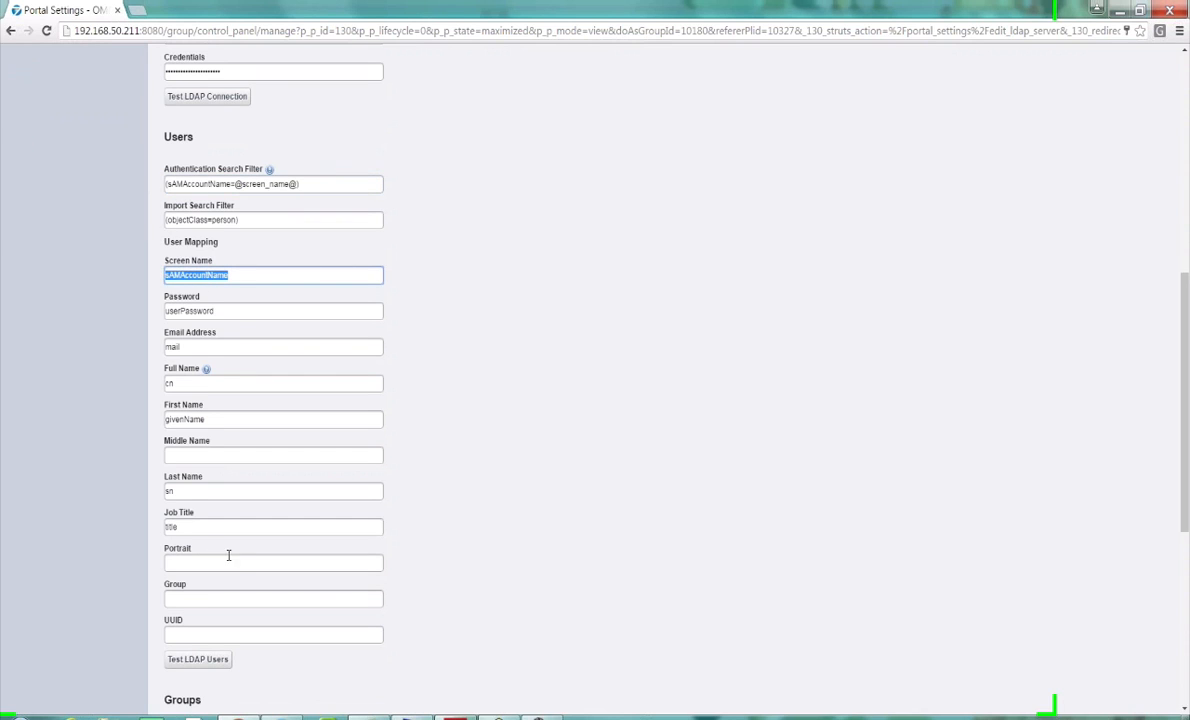
{"action": "mouse_move", "coordinate": [1186, 444]}
{"action": "left_mouse_down"}
{"action": "mouse_move", "coordinate": [1186, 474]}
{"action": "mouse_move", "coordinate": [1186, 462]}
{"action": "left_mouse_up"}
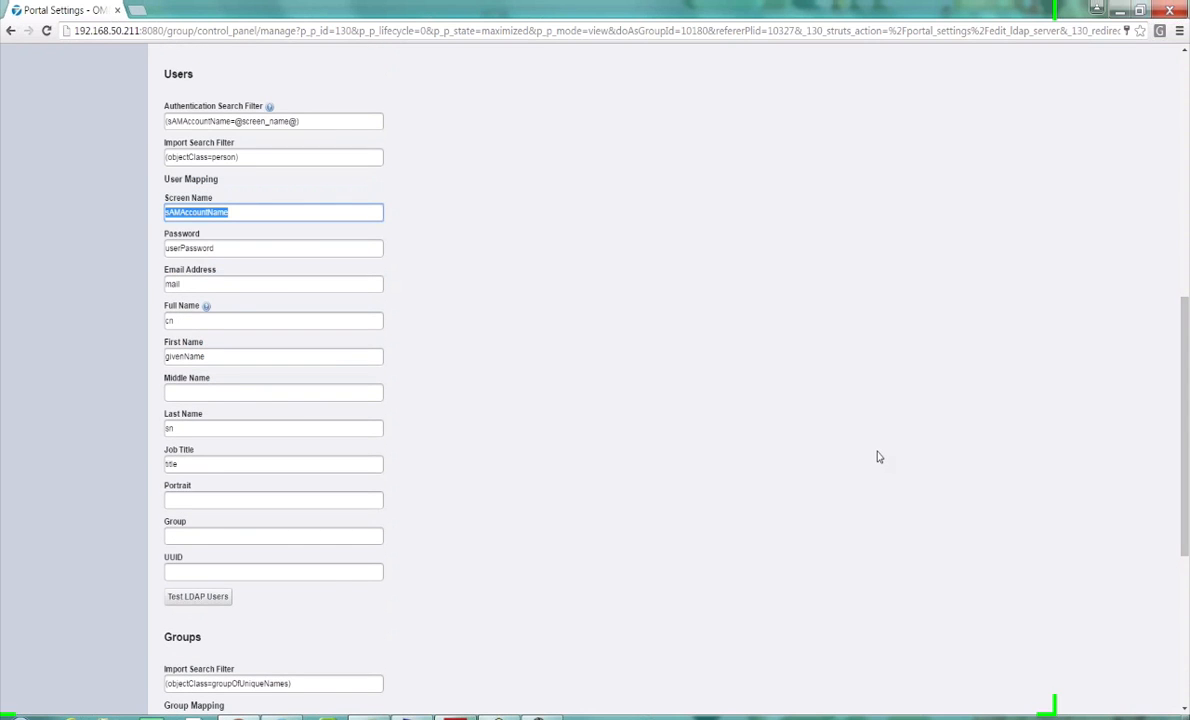
- Run Test LDAP Users and review the seven users' Screen Name, Email Address, First Name and Last Name columns
{"action": "left_click", "coordinate": [200, 598]}
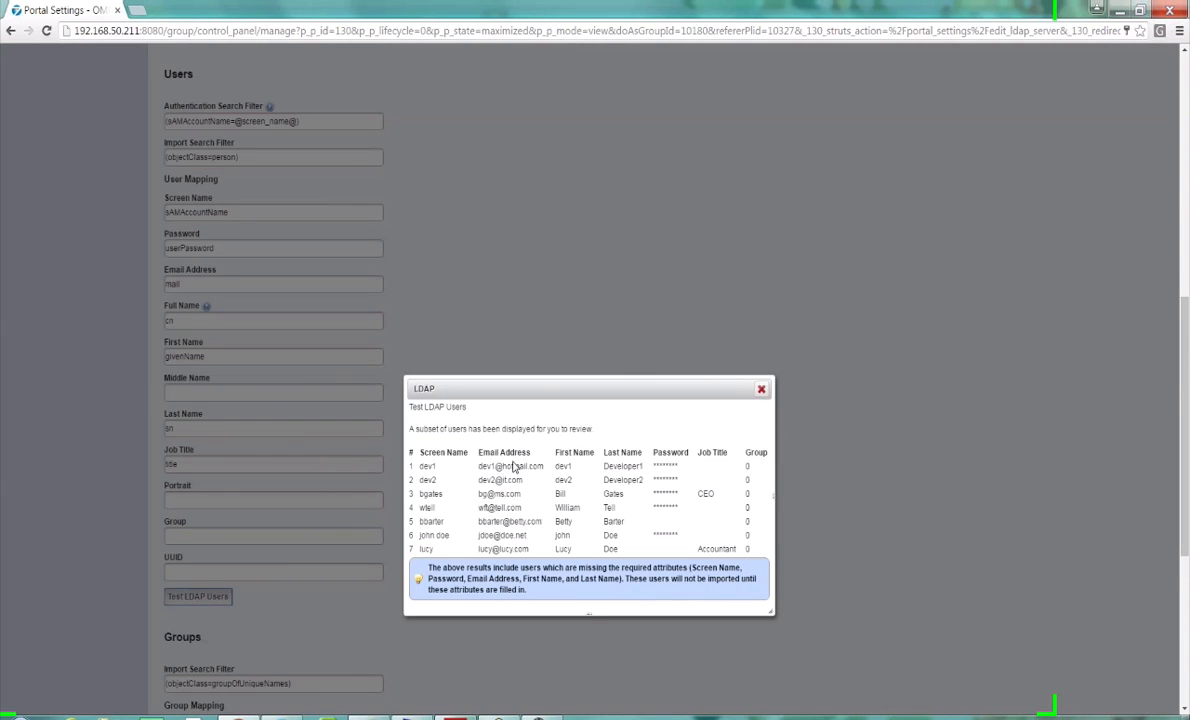
{"action": "left_click_drag", "start_coordinate": [531, 390], "coordinate": [541, 236]}
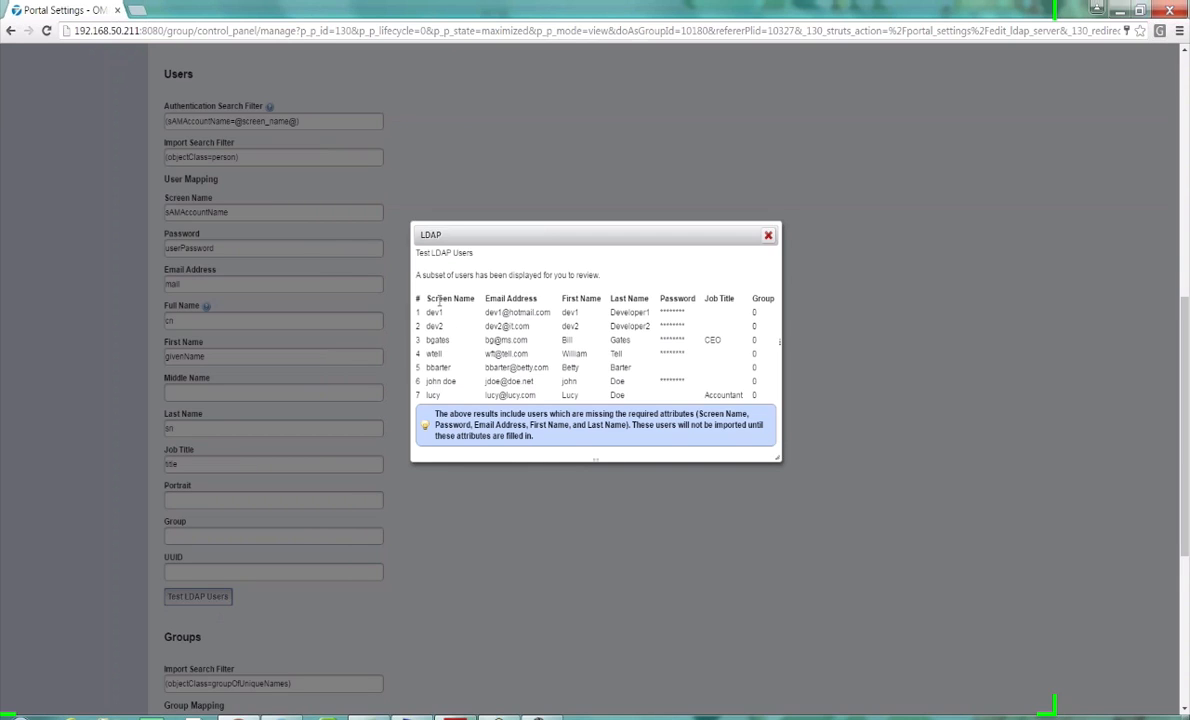
{"action": "left_click_drag", "start_coordinate": [426, 298], "coordinate": [475, 297]}
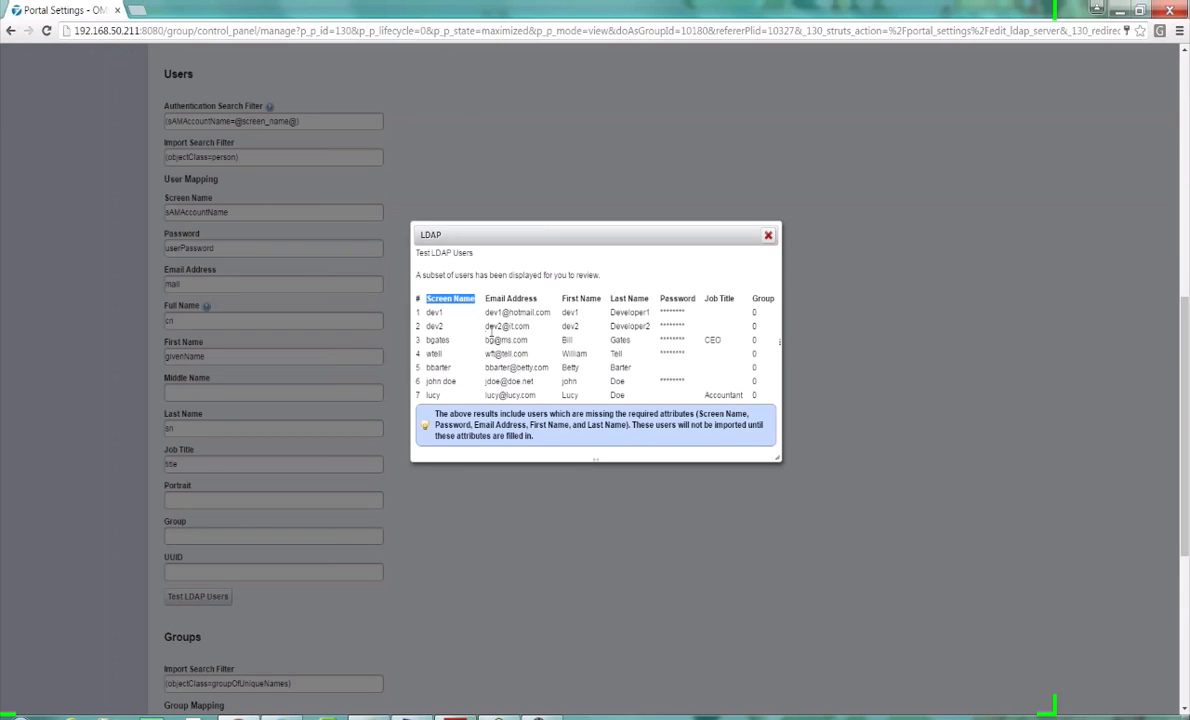
{"action": "left_click_drag", "start_coordinate": [486, 298], "coordinate": [540, 300]}
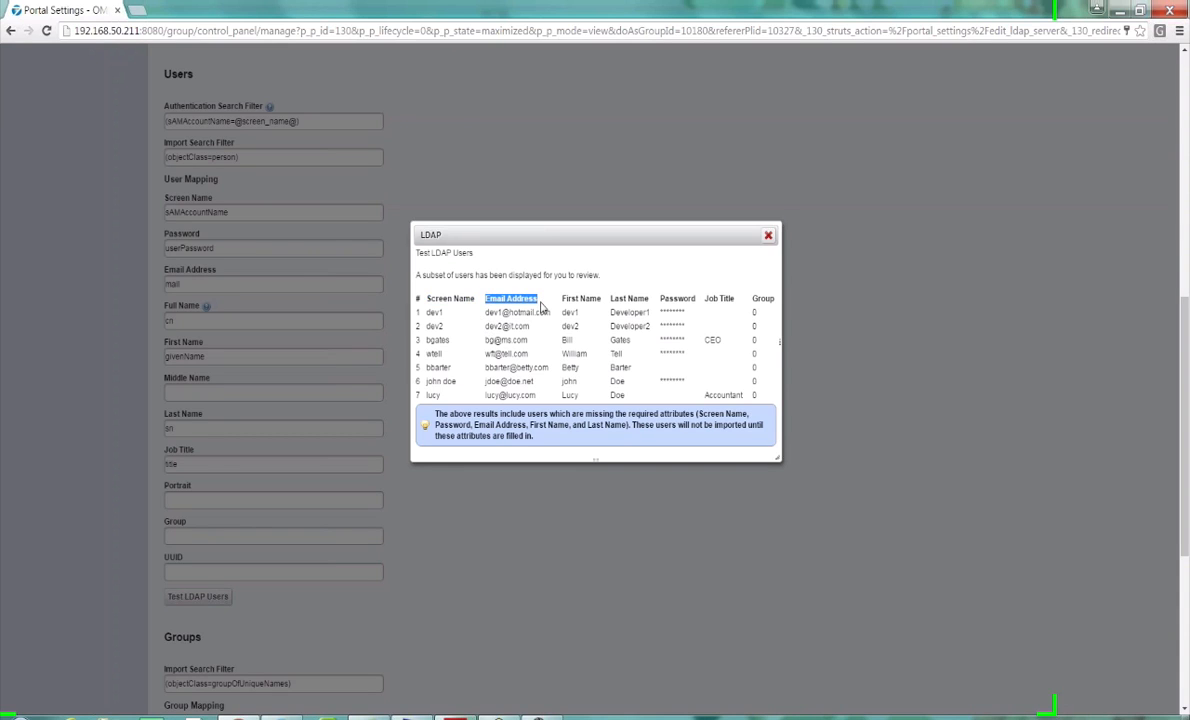
{"action": "left_click_drag", "start_coordinate": [562, 298], "coordinate": [603, 297]}
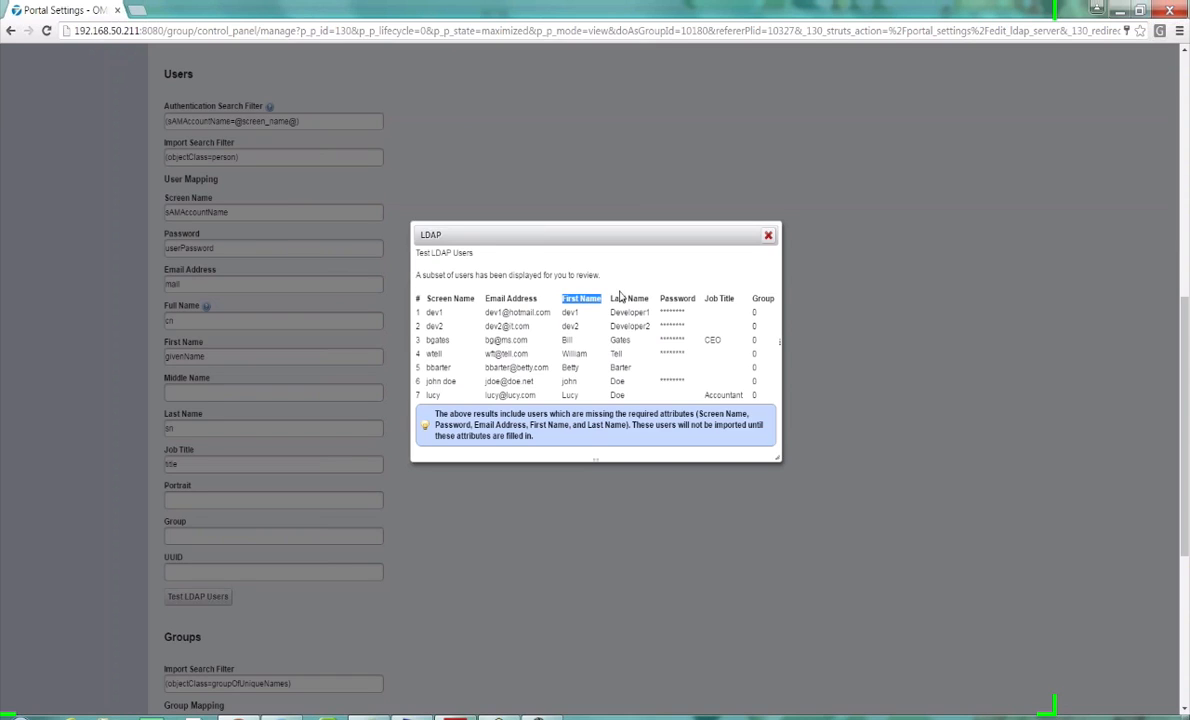
{"action": "left_click", "coordinate": [612, 298]}
{"action": "left_click_drag", "start_coordinate": [612, 298], "coordinate": [692, 301]}
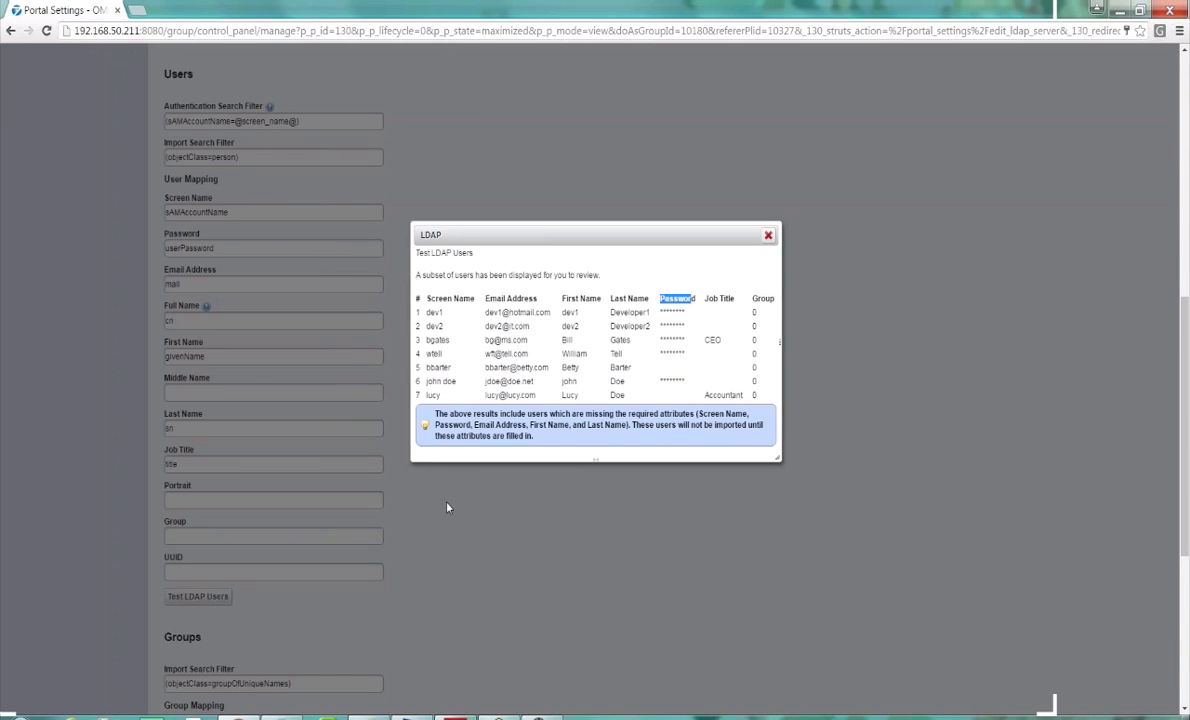
- Open the second directory user's Attribute Editor and check its userPrincipalName value
{"action": "left_click", "coordinate": [412, 717]}
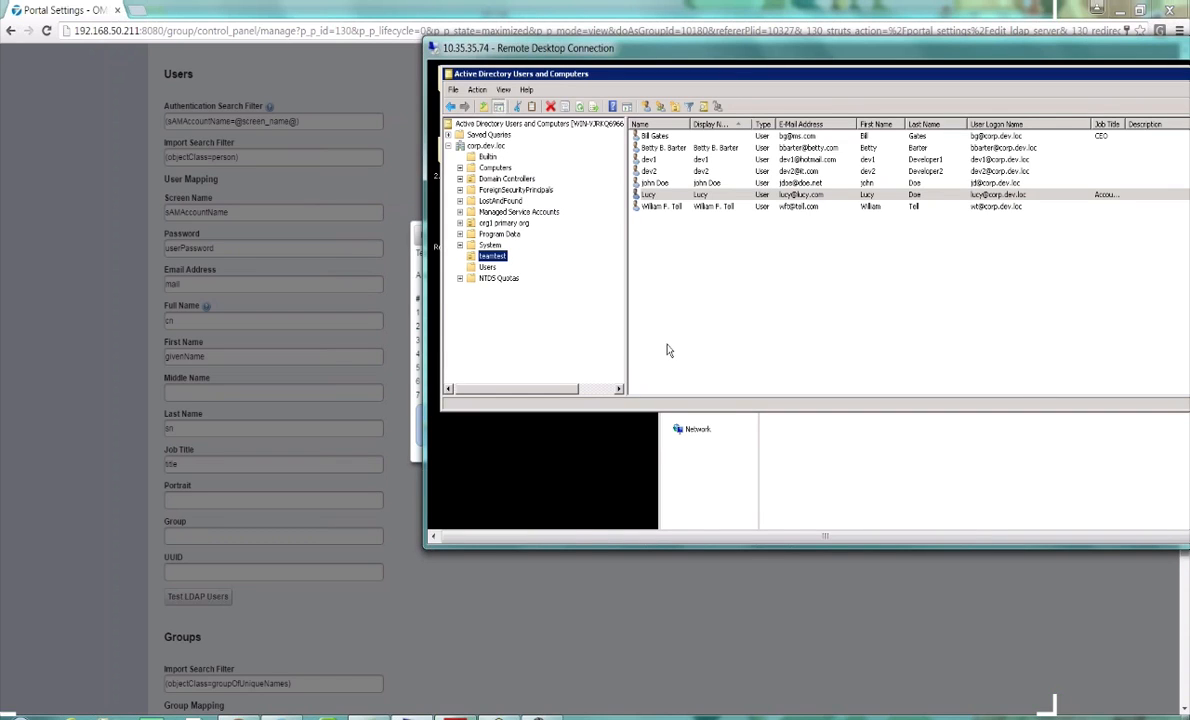
{"action": "left_click", "coordinate": [669, 148]}
{"action": "right_click", "coordinate": [669, 148]}
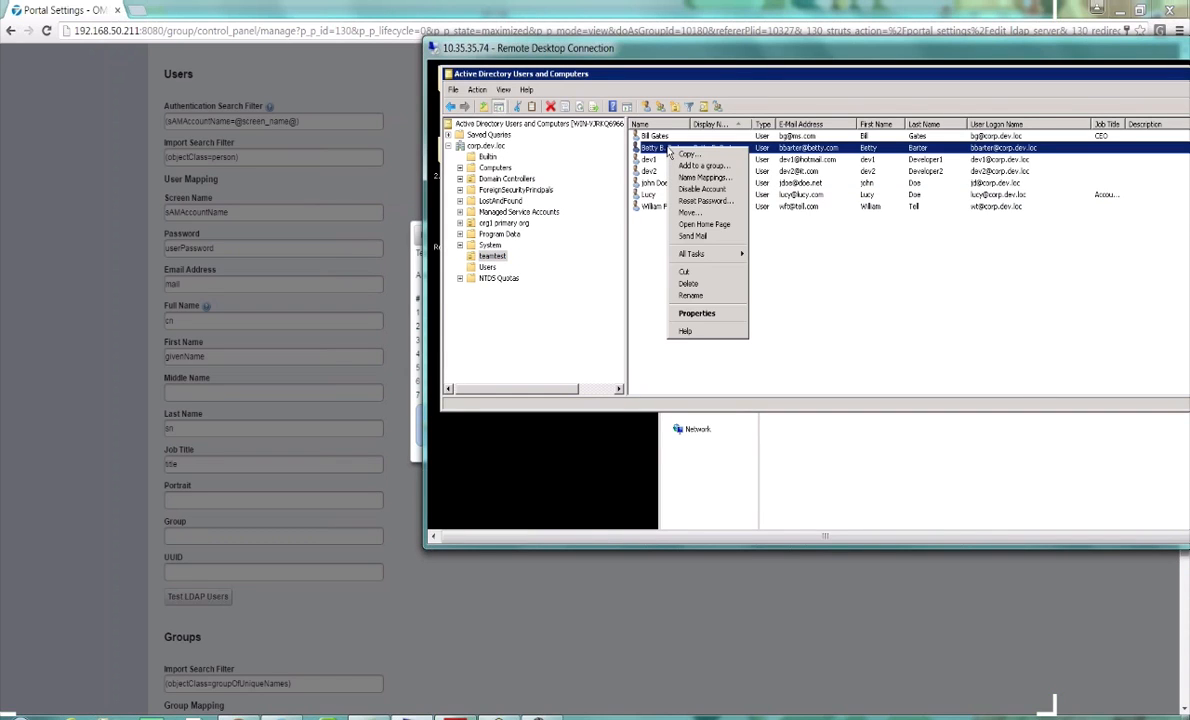
{"action": "left_click", "coordinate": [699, 314]}
{"action": "left_click", "coordinate": [701, 169]}
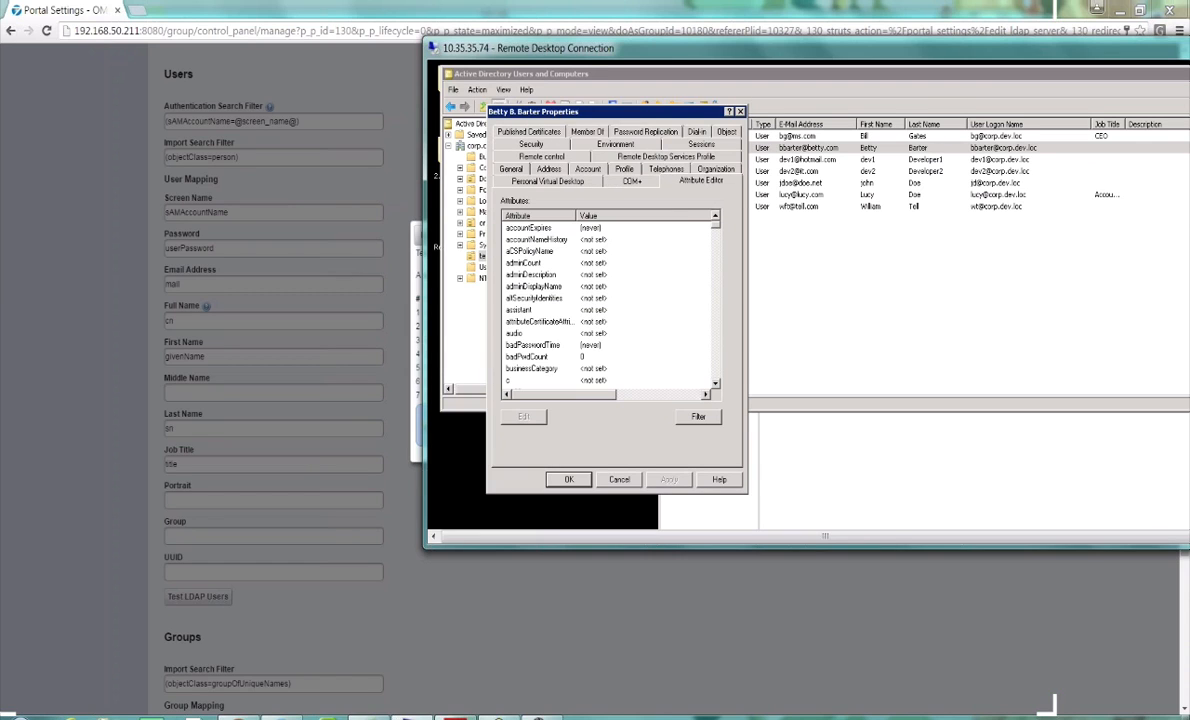
{"action": "key", "text": "s"}
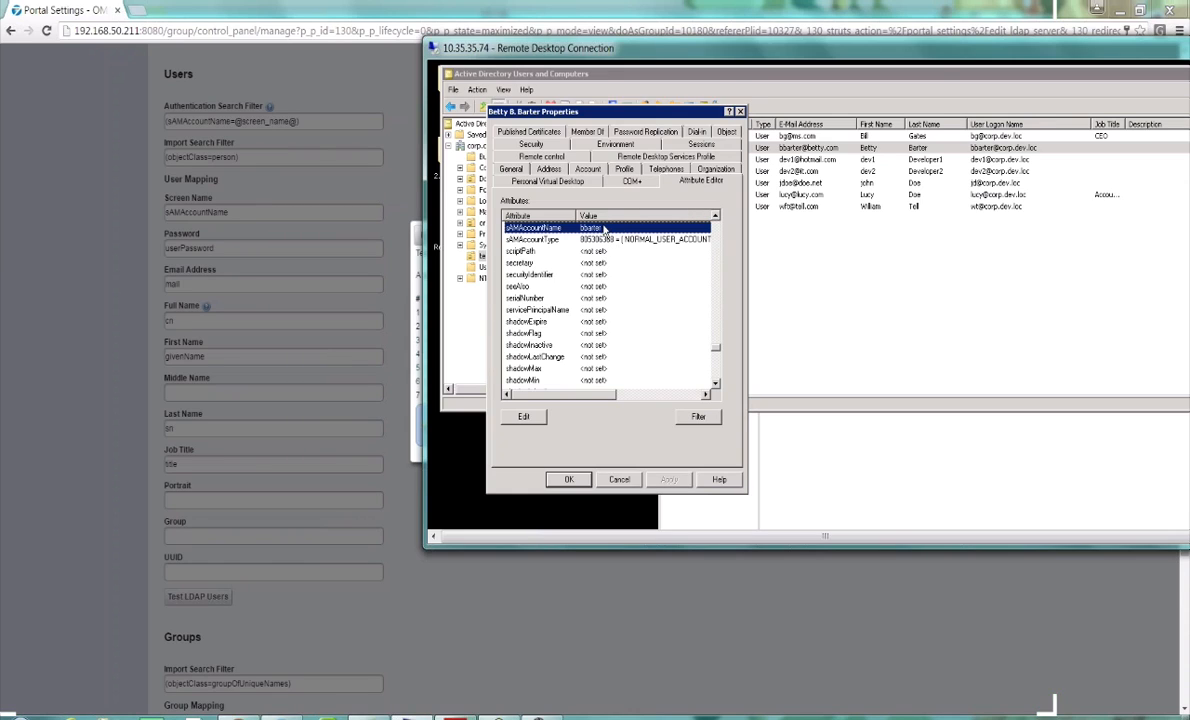
{"action": "key", "text": "u"}
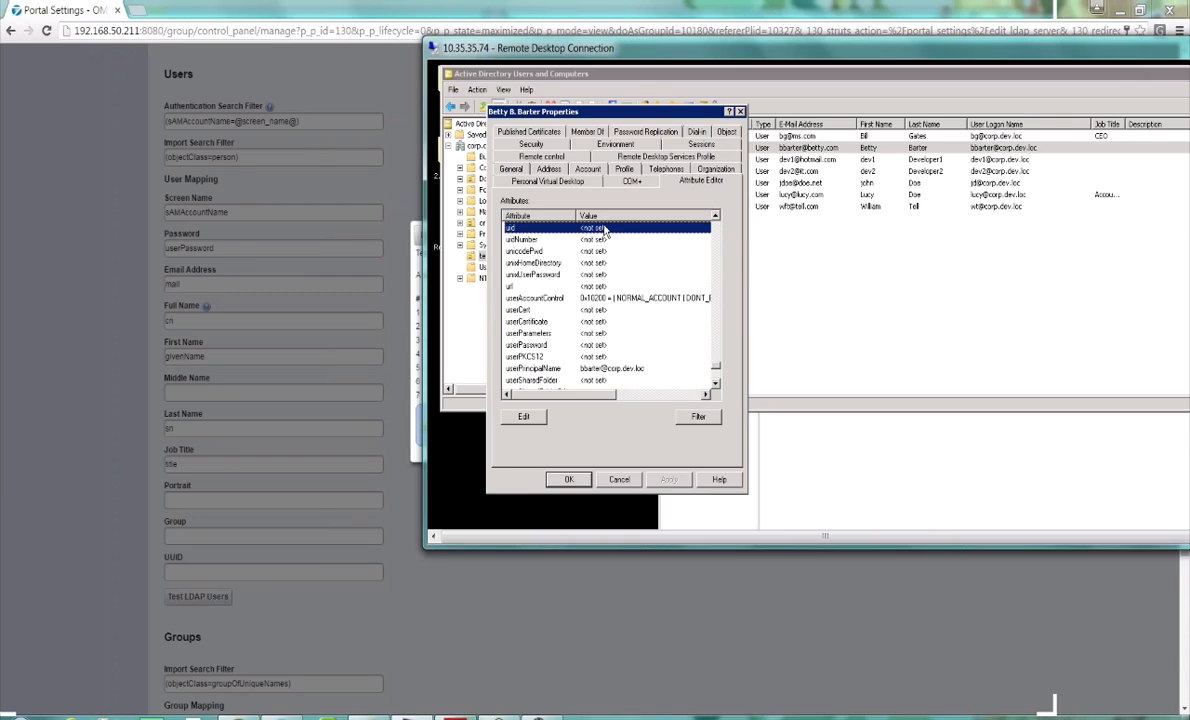
{"action": "left_click", "coordinate": [540, 368]}
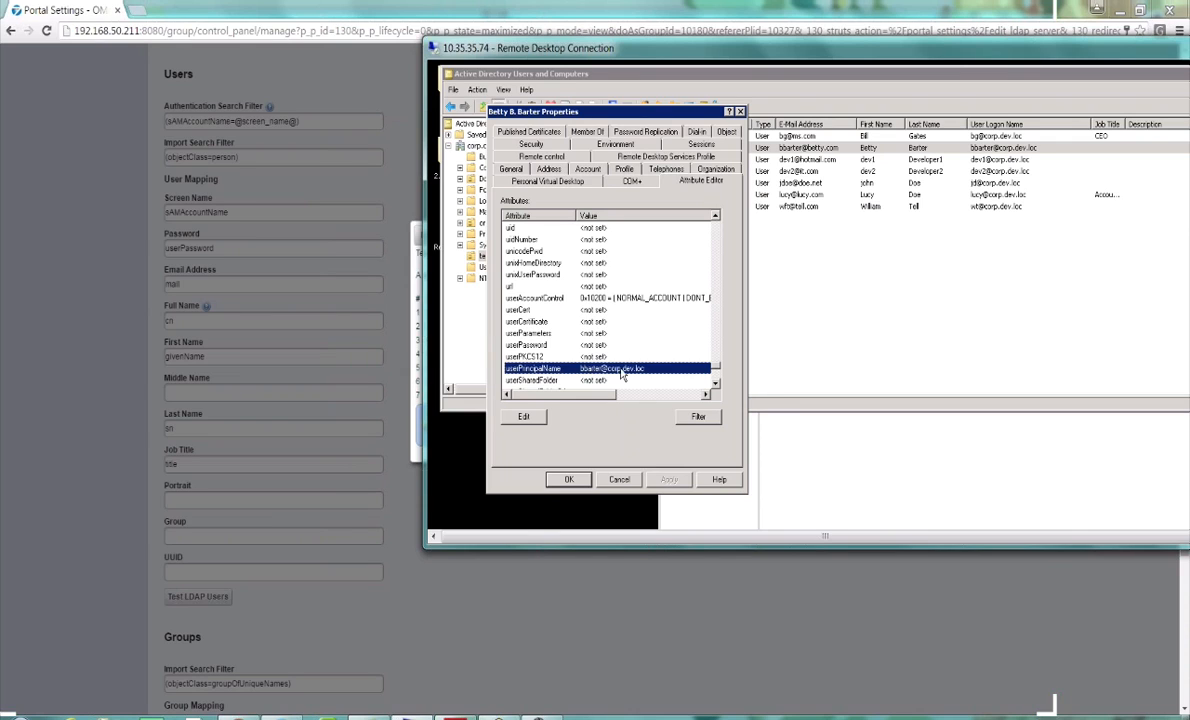
- Open the userPassword attribute editor, confirm no value is set, and cancel without adding one
{"action": "left_click", "coordinate": [715, 385]}
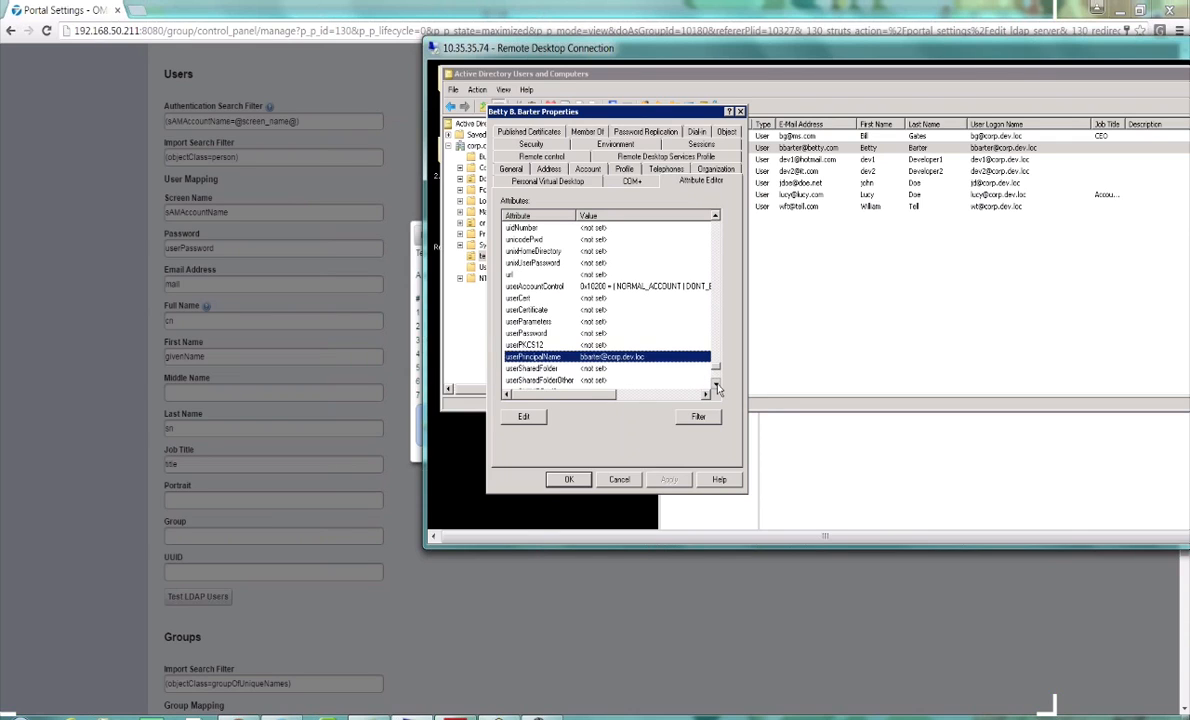
{"action": "left_click", "coordinate": [715, 385]}
{"action": "left_click", "coordinate": [715, 385]}
{"action": "left_click", "coordinate": [715, 385]}
{"action": "left_click", "coordinate": [715, 385]}
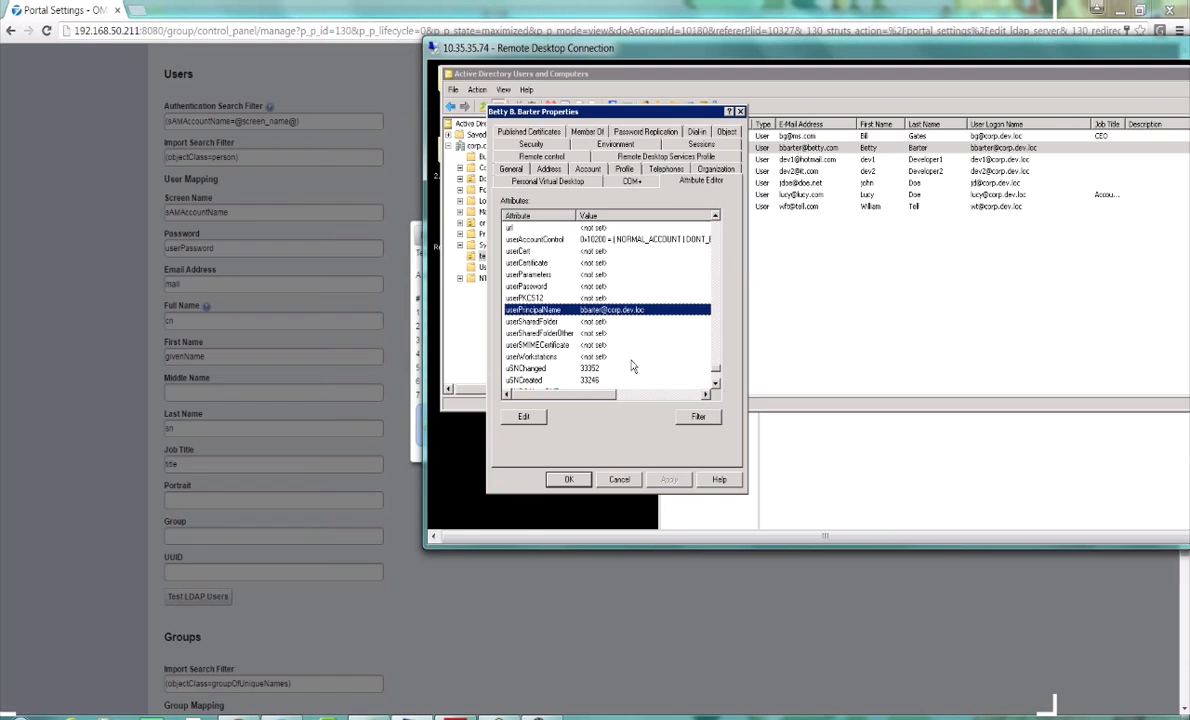
{"action": "left_click", "coordinate": [658, 324]}
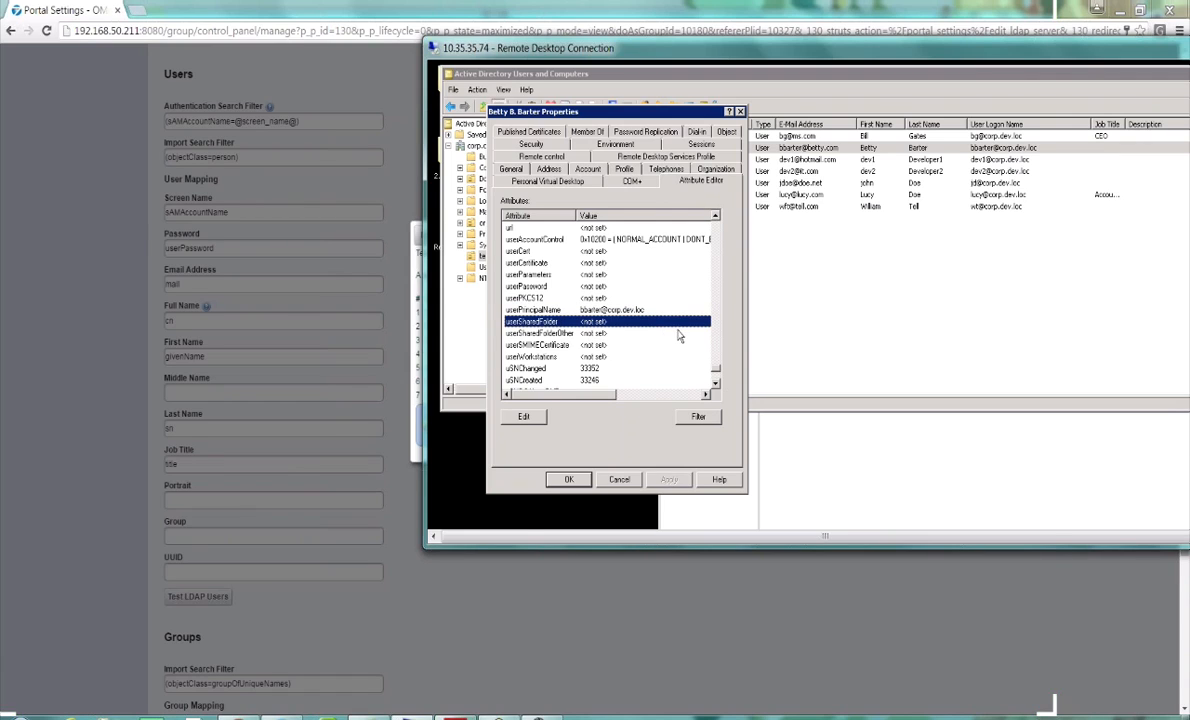
{"action": "left_click", "coordinate": [527, 287]}
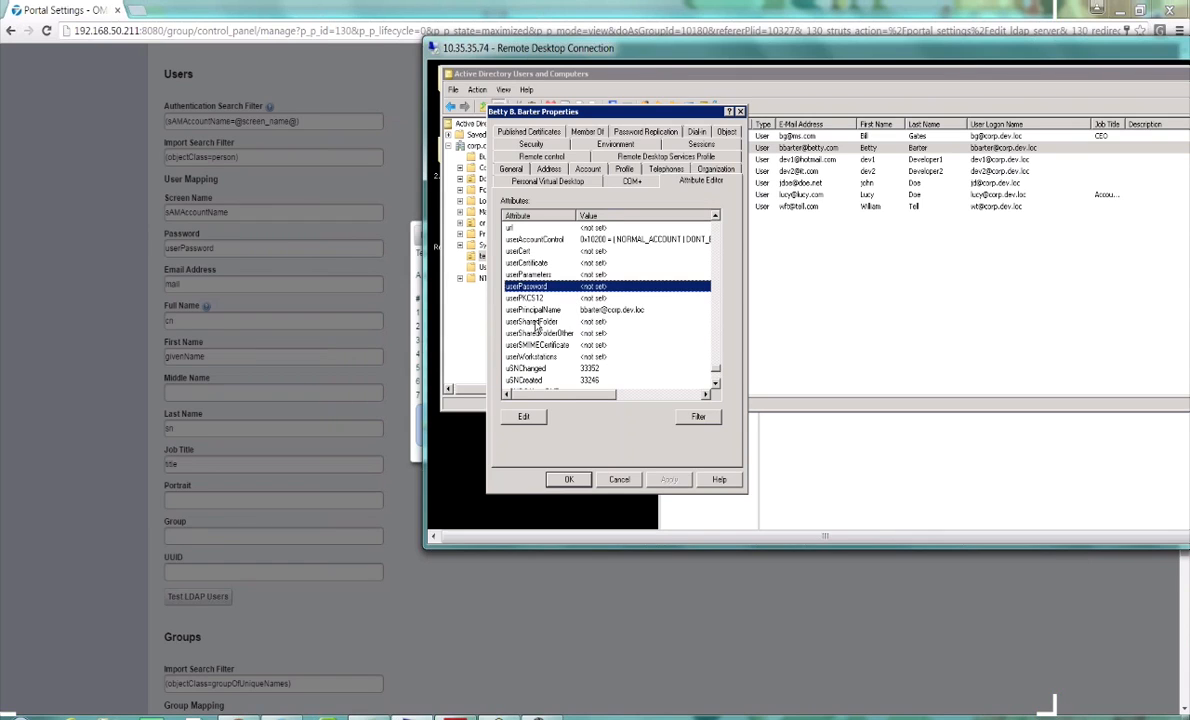
{"action": "double_click", "coordinate": [560, 287]}
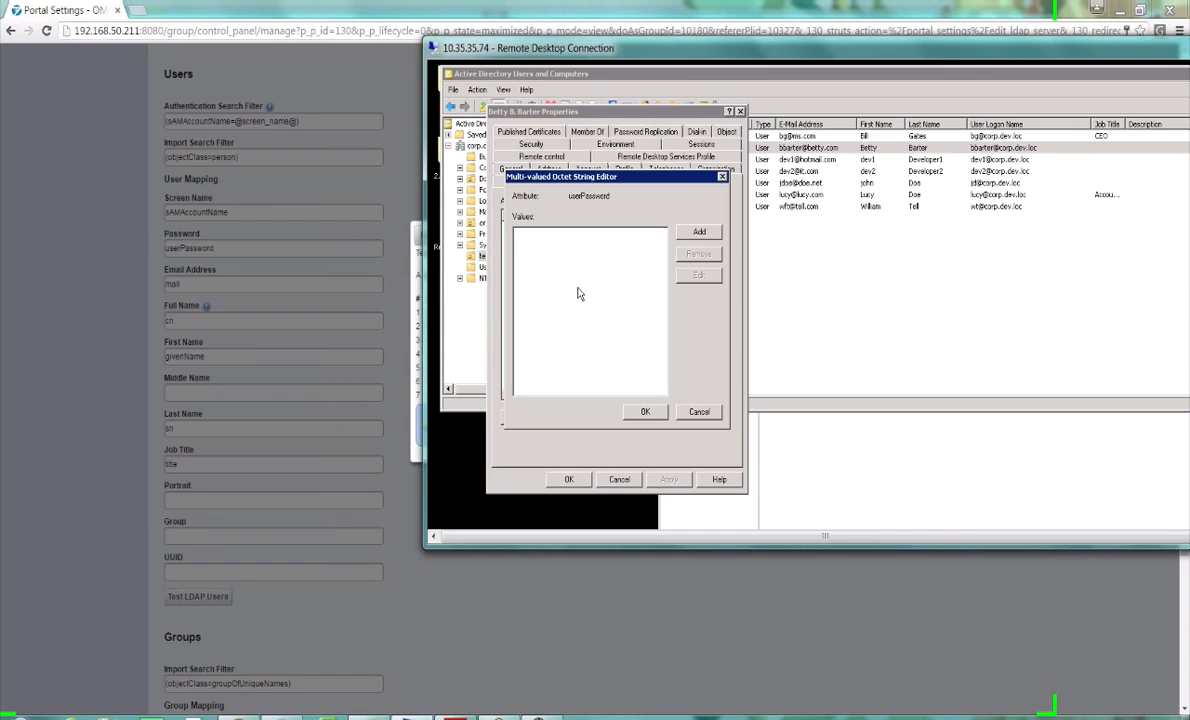
{"action": "left_click", "coordinate": [698, 232]}
{"action": "left_click", "coordinate": [710, 398]}
{"action": "left_click", "coordinate": [697, 412]}
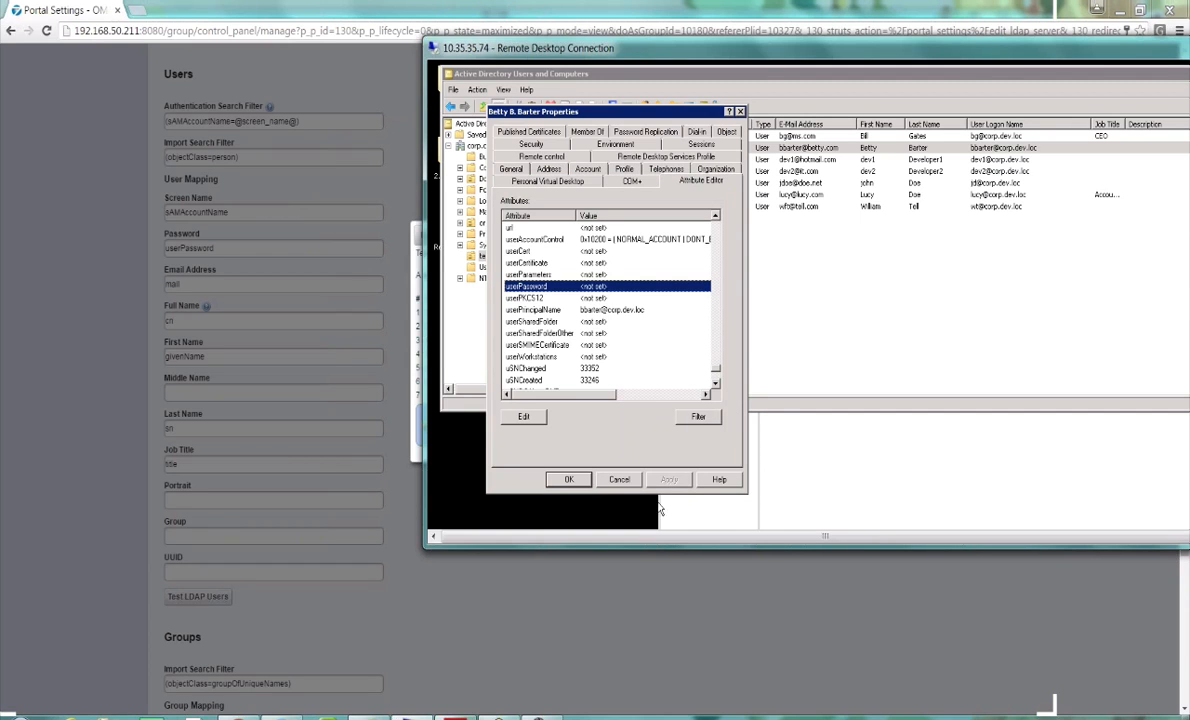
- Close the user's properties and the Test LDAP Users results, then scroll toward Groups and Export
{"action": "left_click", "coordinate": [619, 479]}
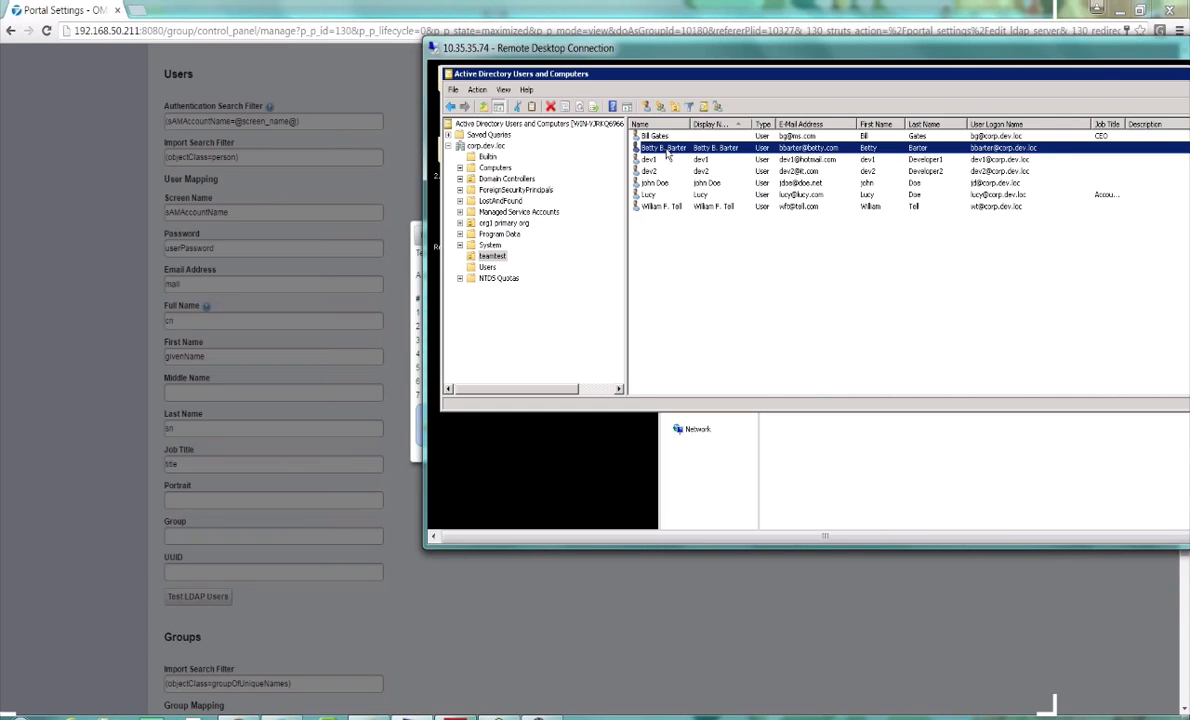
{"action": "left_click", "coordinate": [390, 424]}
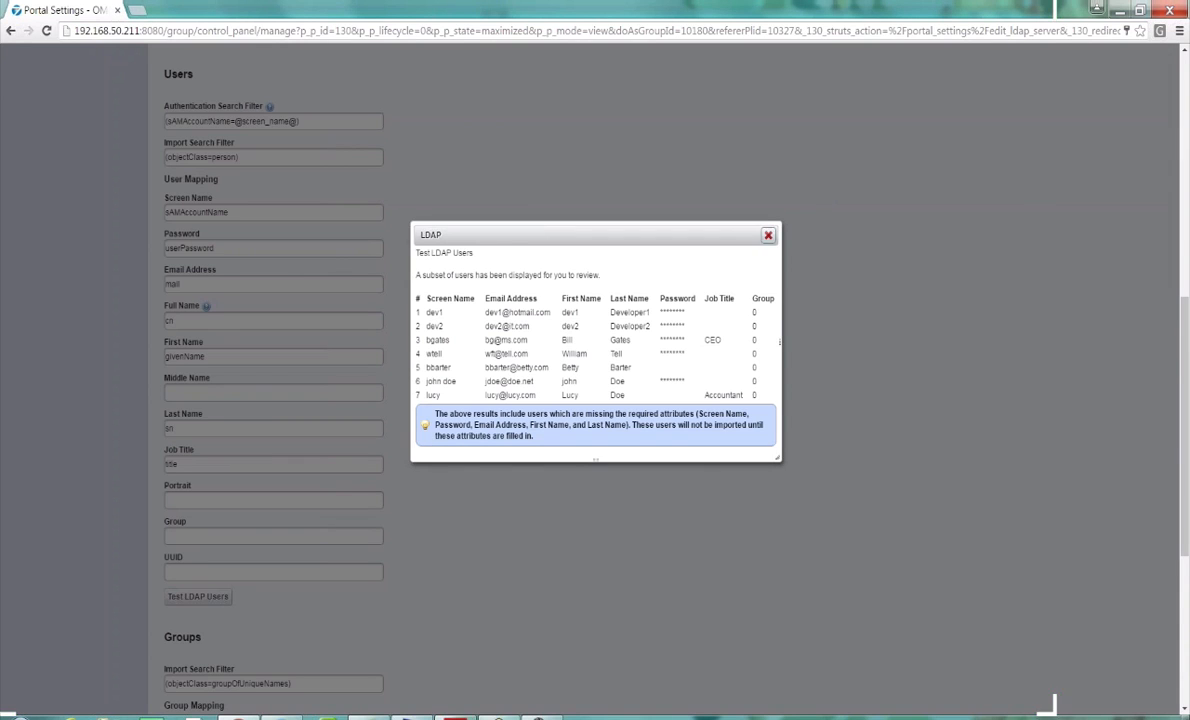
{"action": "left_click", "coordinate": [768, 235]}
{"action": "left_click_drag", "start_coordinate": [1185, 355], "coordinate": [1187, 481]}
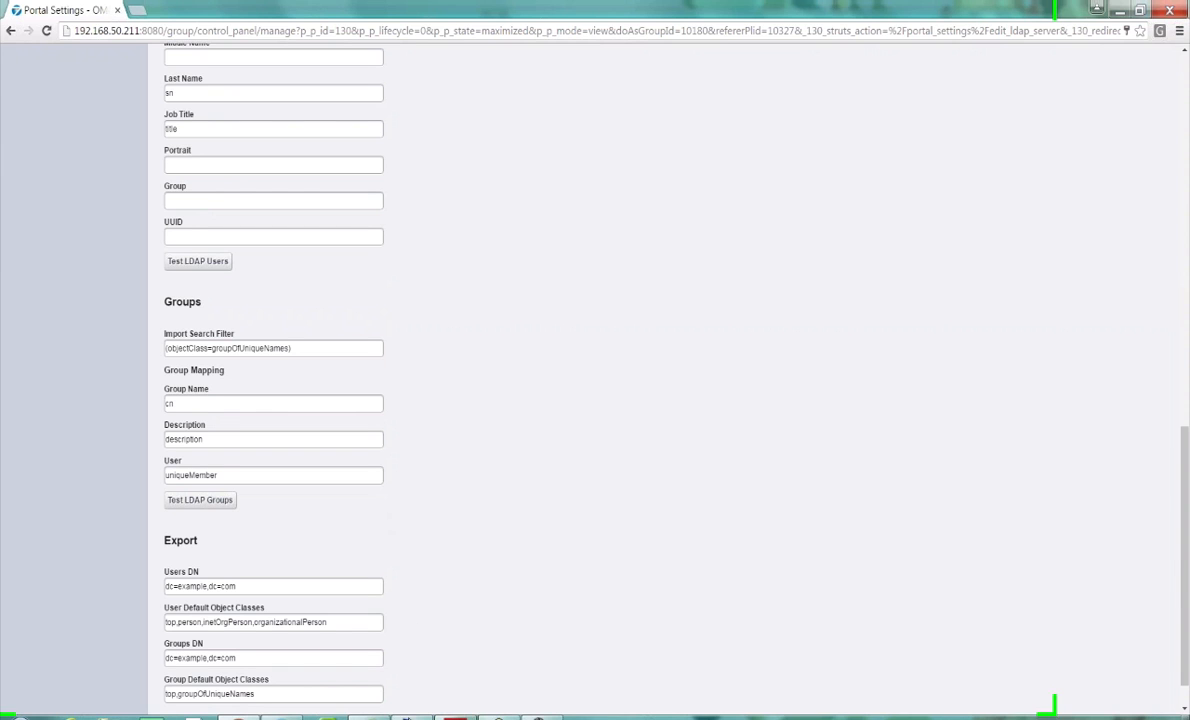
- Browse the Users container and corp.dev.loc New options without creating anything, then minimize the remote session
{"action": "left_click", "coordinate": [413, 717]}
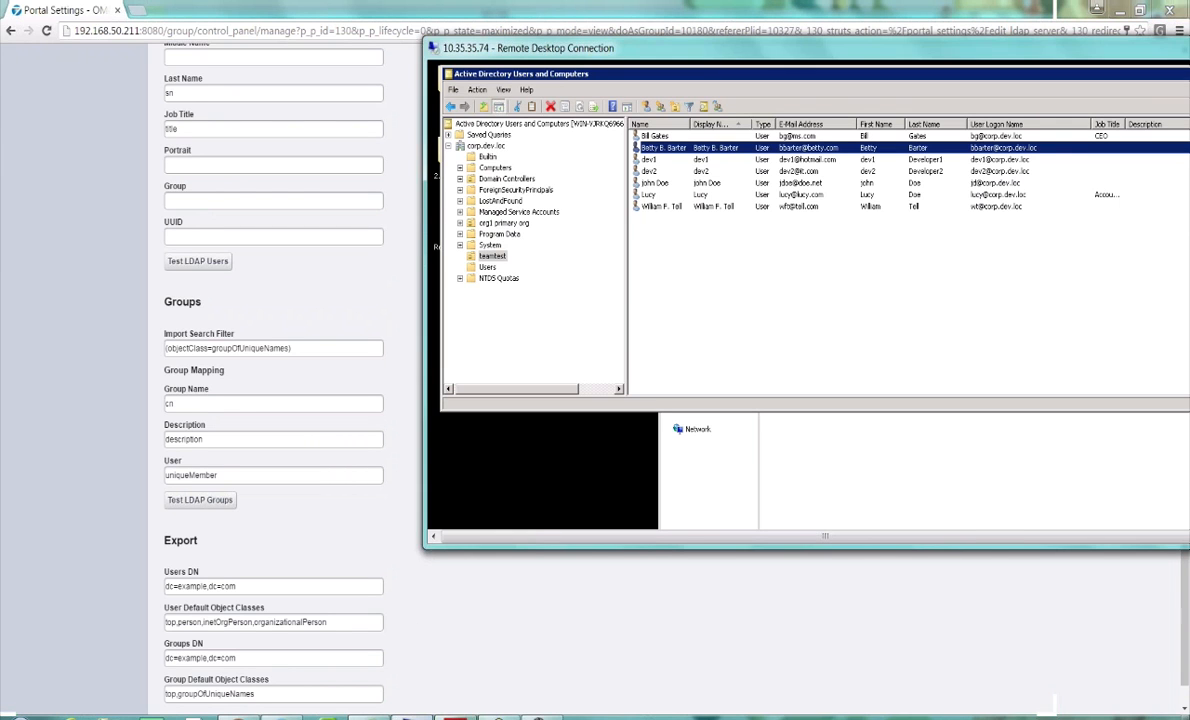
{"action": "left_click", "coordinate": [487, 268]}
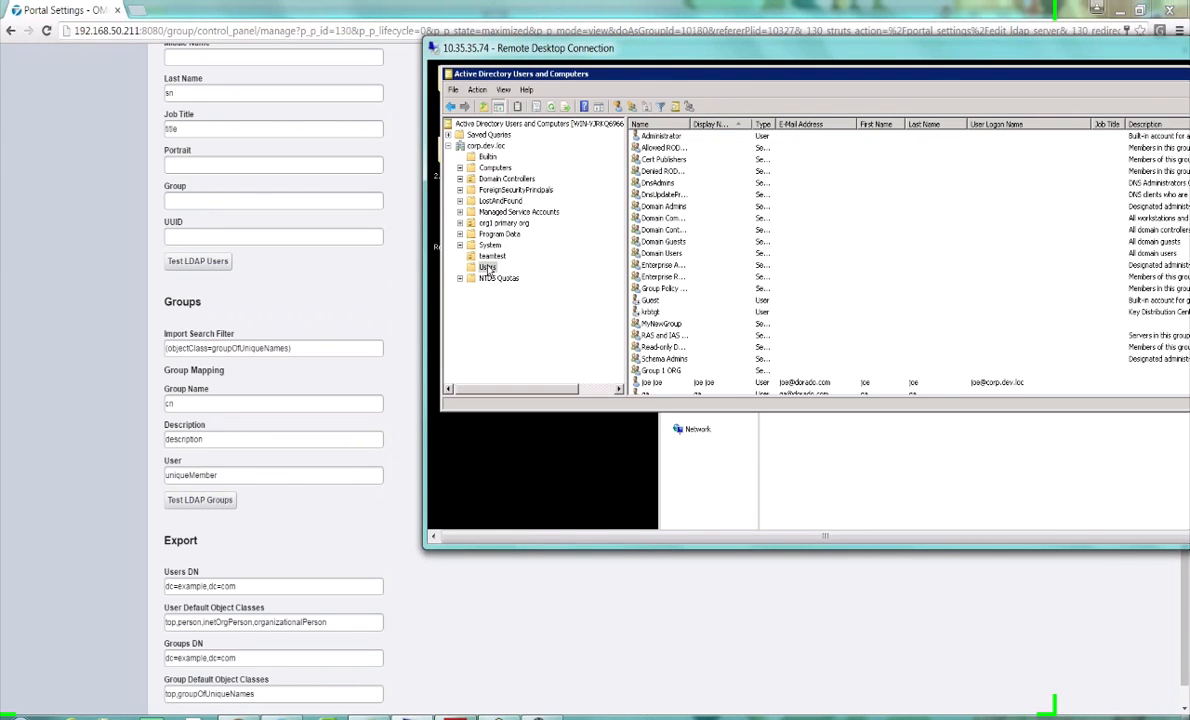
{"action": "right_click", "coordinate": [485, 147]}
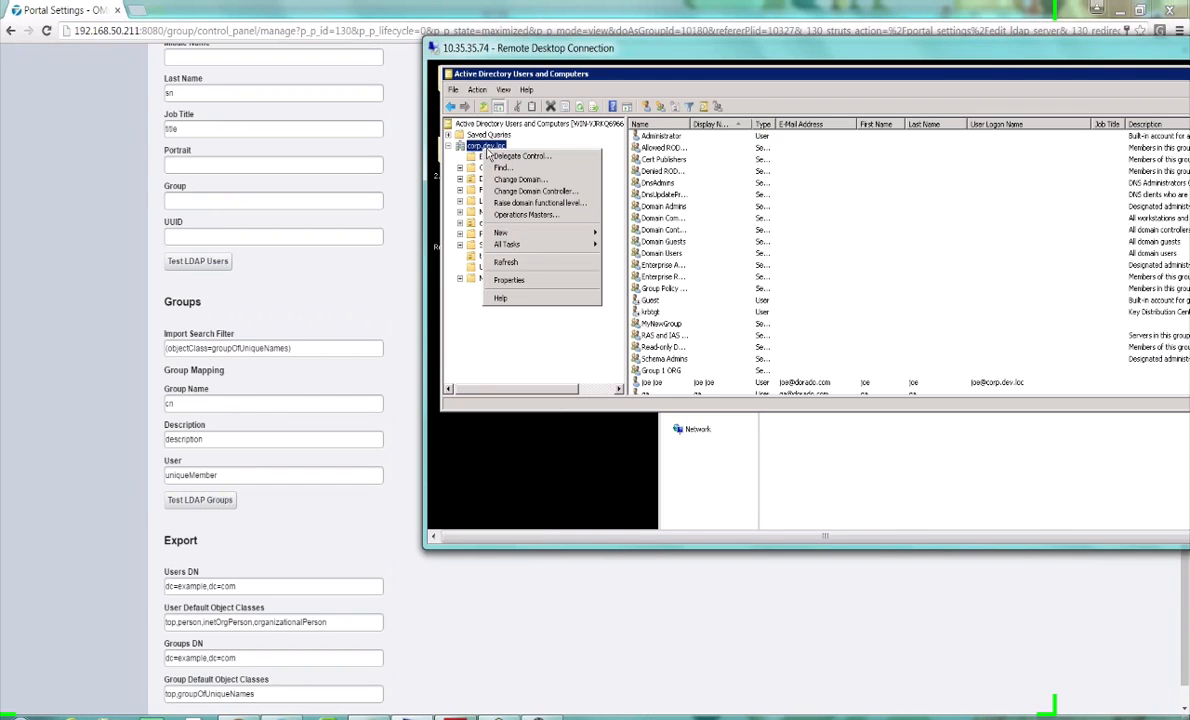
{"action": "mouse_move", "coordinate": [536, 241]}
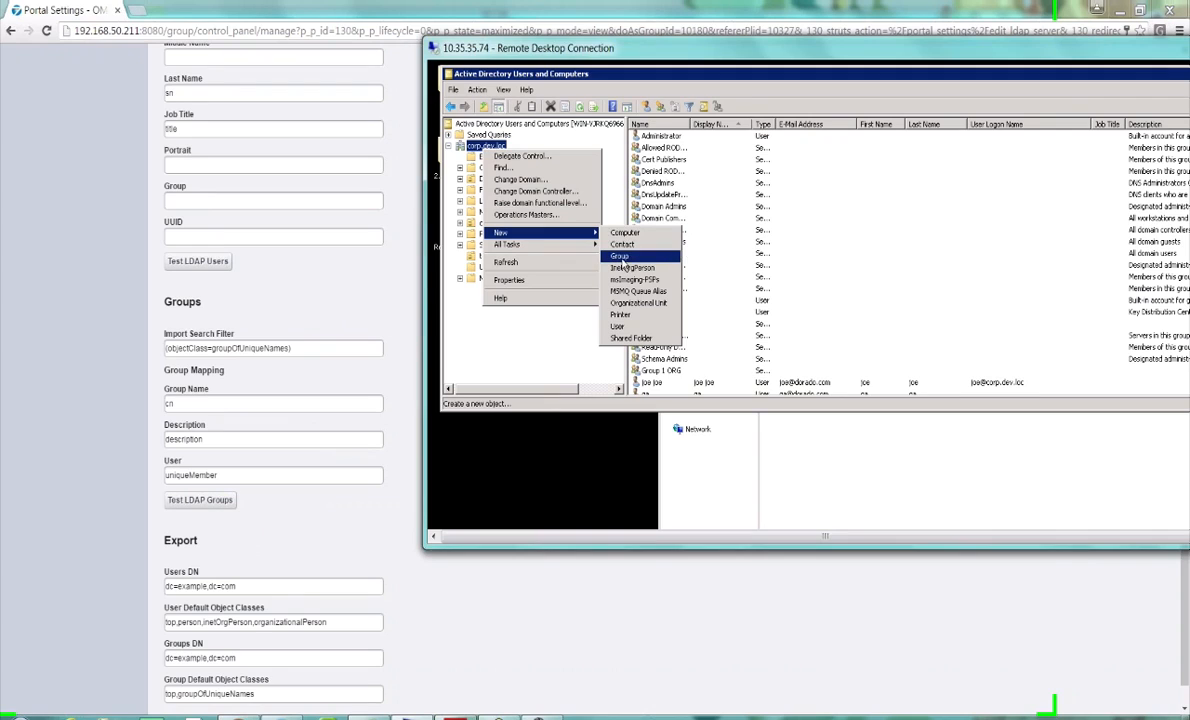
{"action": "left_click", "coordinate": [491, 336]}
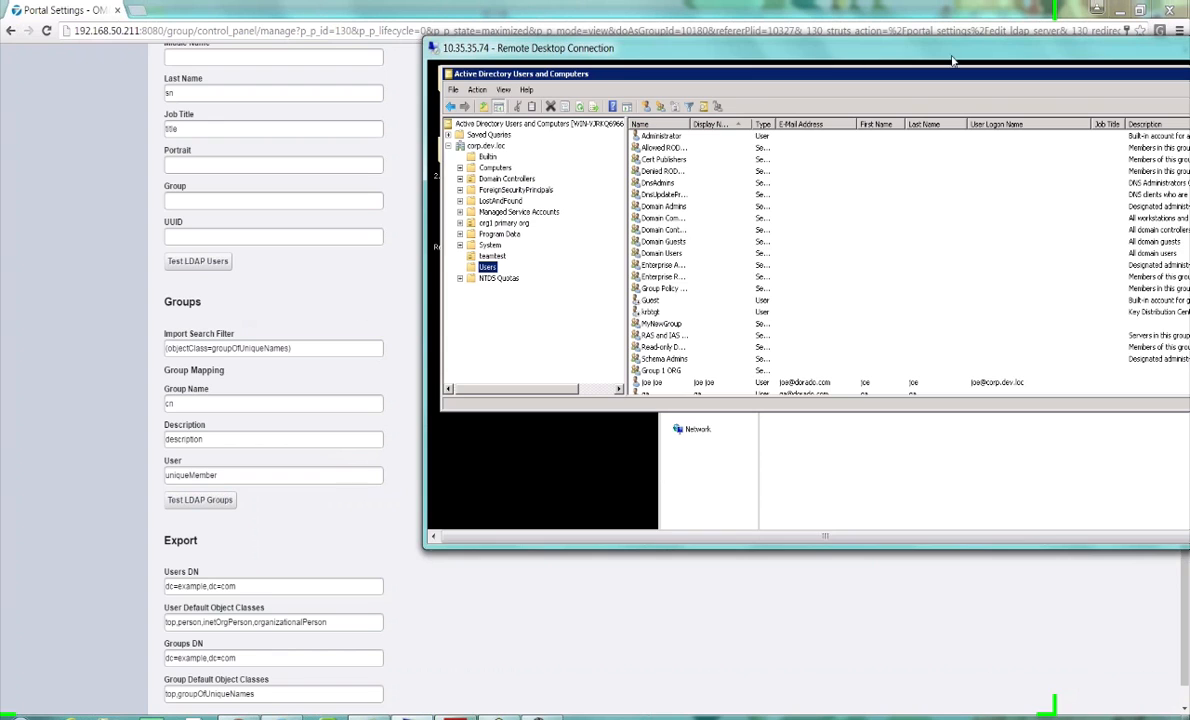
{"action": "left_click_drag", "start_coordinate": [961, 55], "coordinate": [802, 68]}
{"action": "left_click", "coordinate": [1183, 59]}
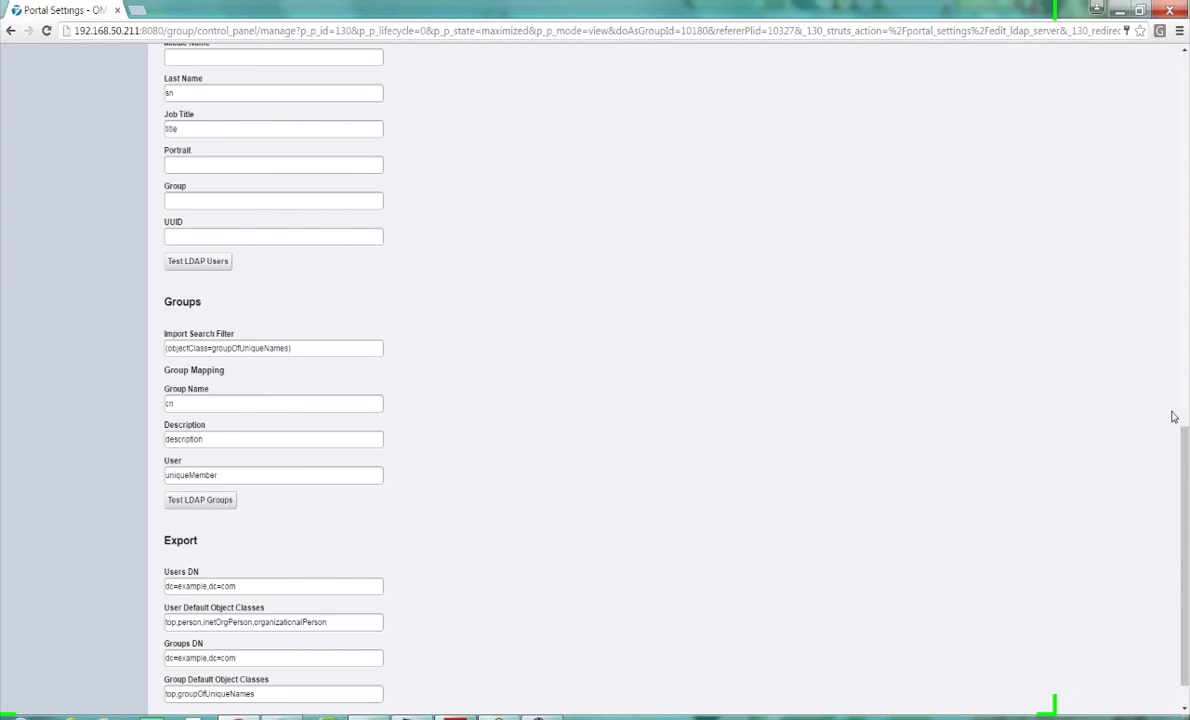
- Scroll the LDAP server form down to Save/Cancel and back, then bring up the DellTechTalk_LDAP_ii.pdf slides
{"action": "left_click_drag", "start_coordinate": [1186, 470], "coordinate": [1187, 492]}
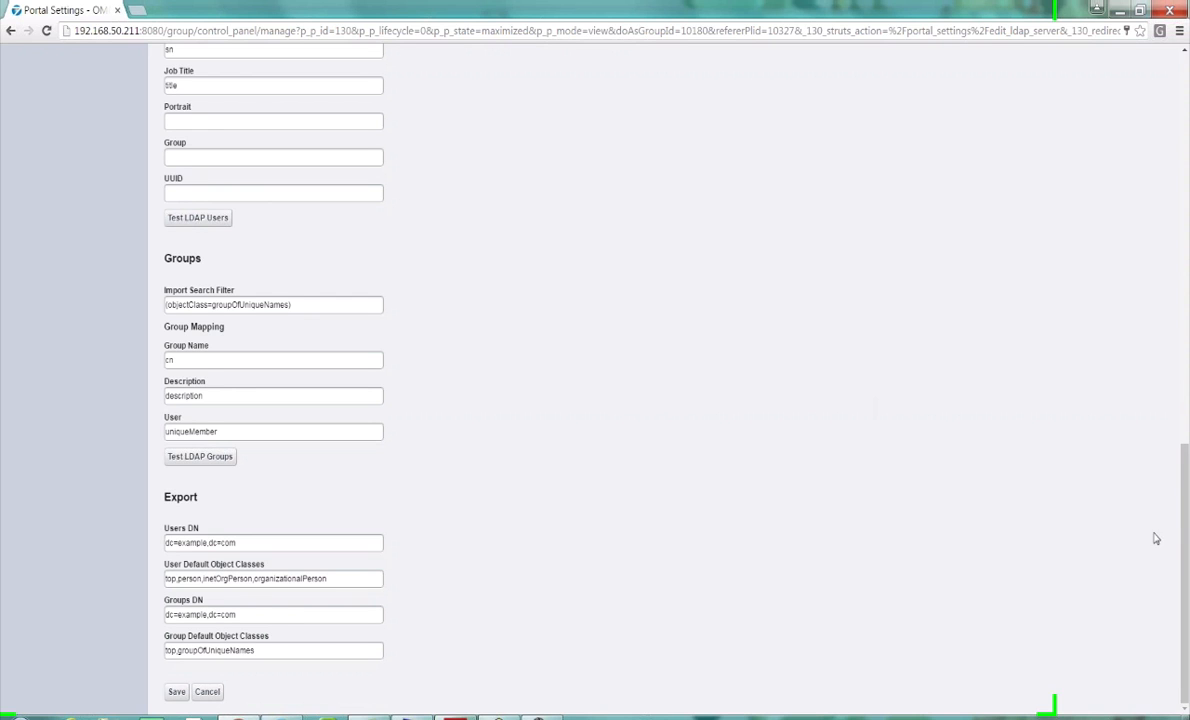
{"action": "scroll", "coordinate": [1171, 548], "scroll_direction": "up", "scroll_amount": 2}
{"action": "left_click_drag", "start_coordinate": [1171, 548], "coordinate": [964, 548]}
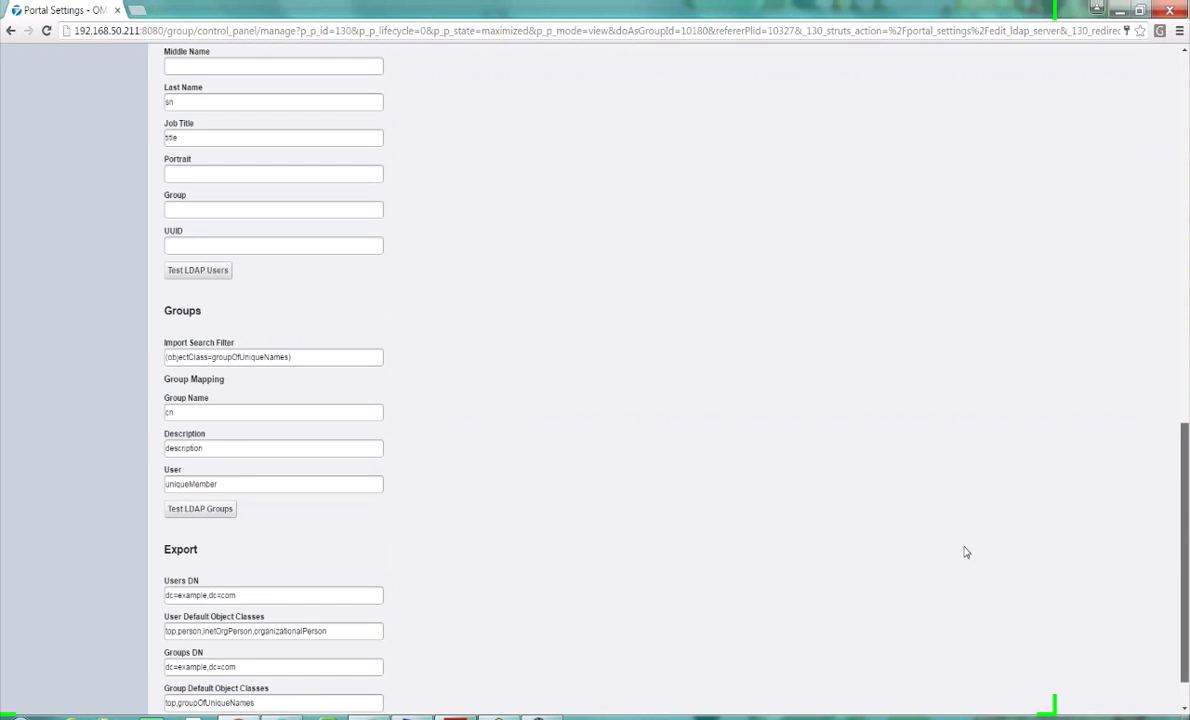
{"action": "left_click", "coordinate": [455, 717]}
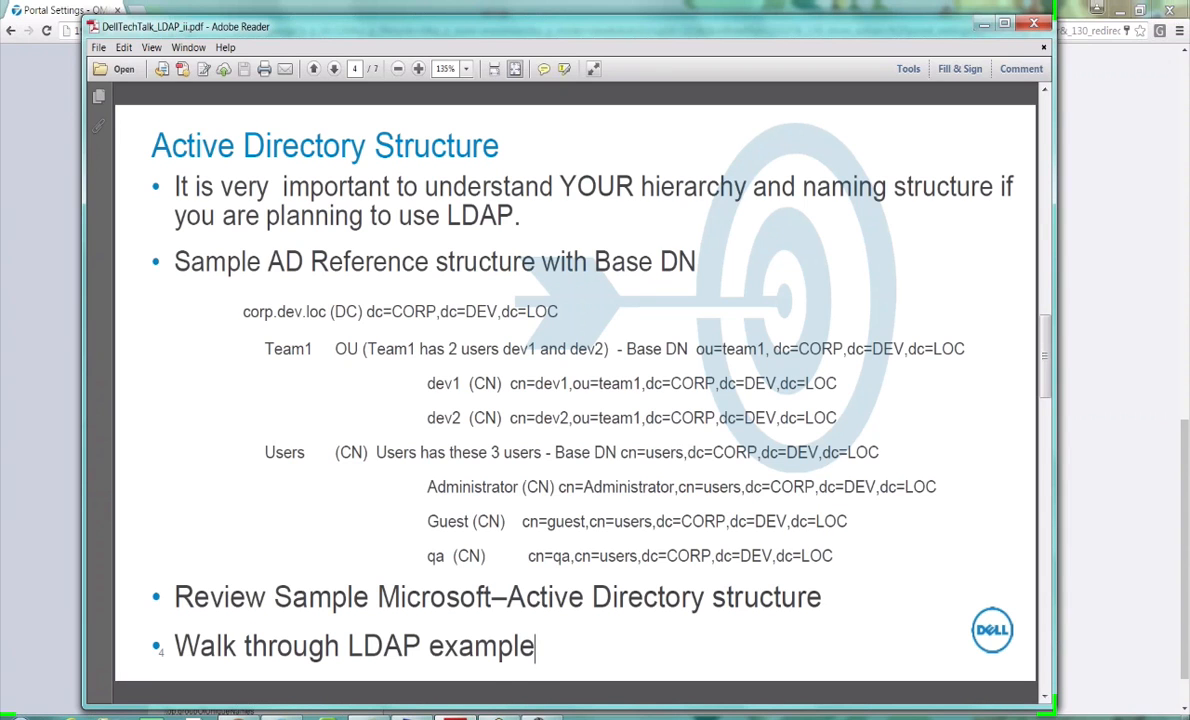
- Advance the slides to page 5 on miscellaneous LDAP settings, resize the PDF window, and return to Chrome
{"action": "left_click", "coordinate": [1045, 665]}
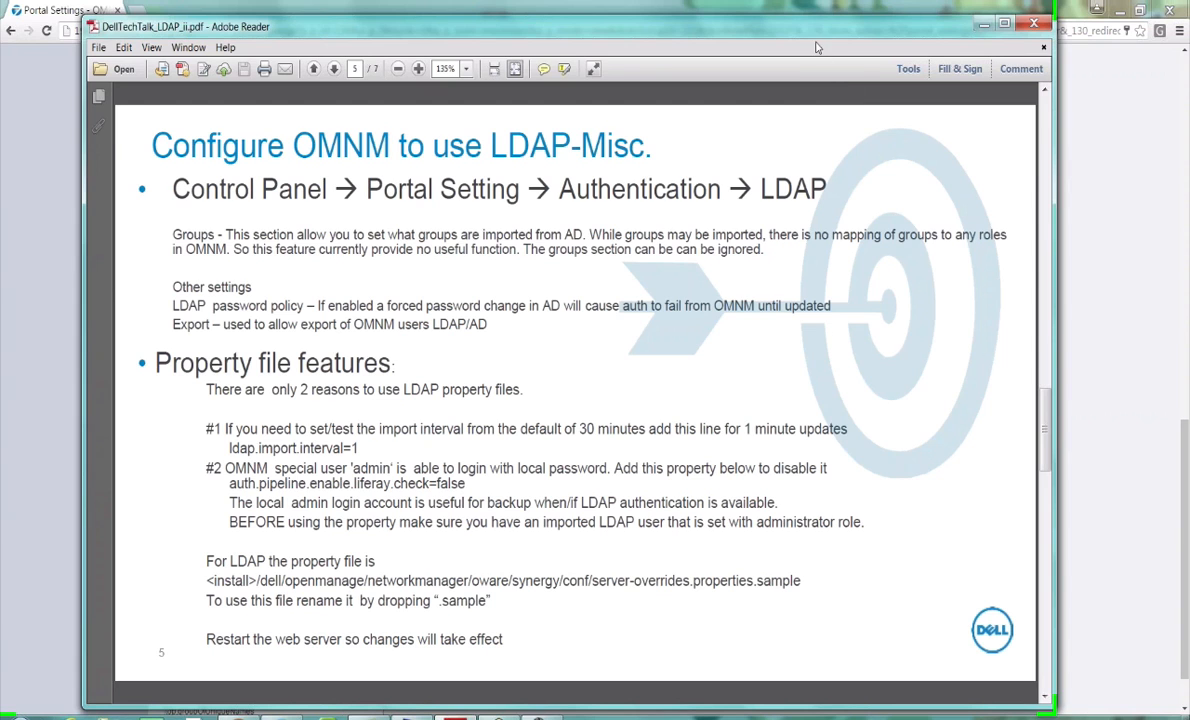
{"action": "left_click_drag", "start_coordinate": [817, 24], "coordinate": [784, 13]}
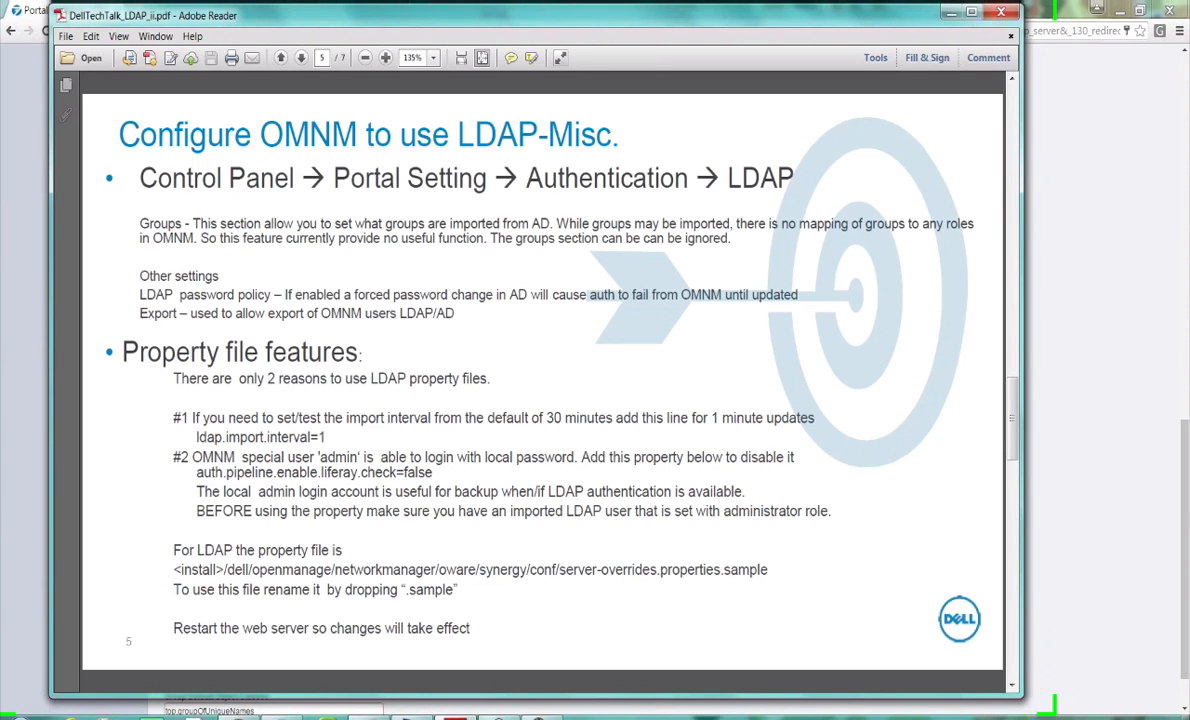
{"action": "double_click", "coordinate": [202, 15]}
{"action": "left_click_drag", "start_coordinate": [266, 15], "coordinate": [570, 24]}
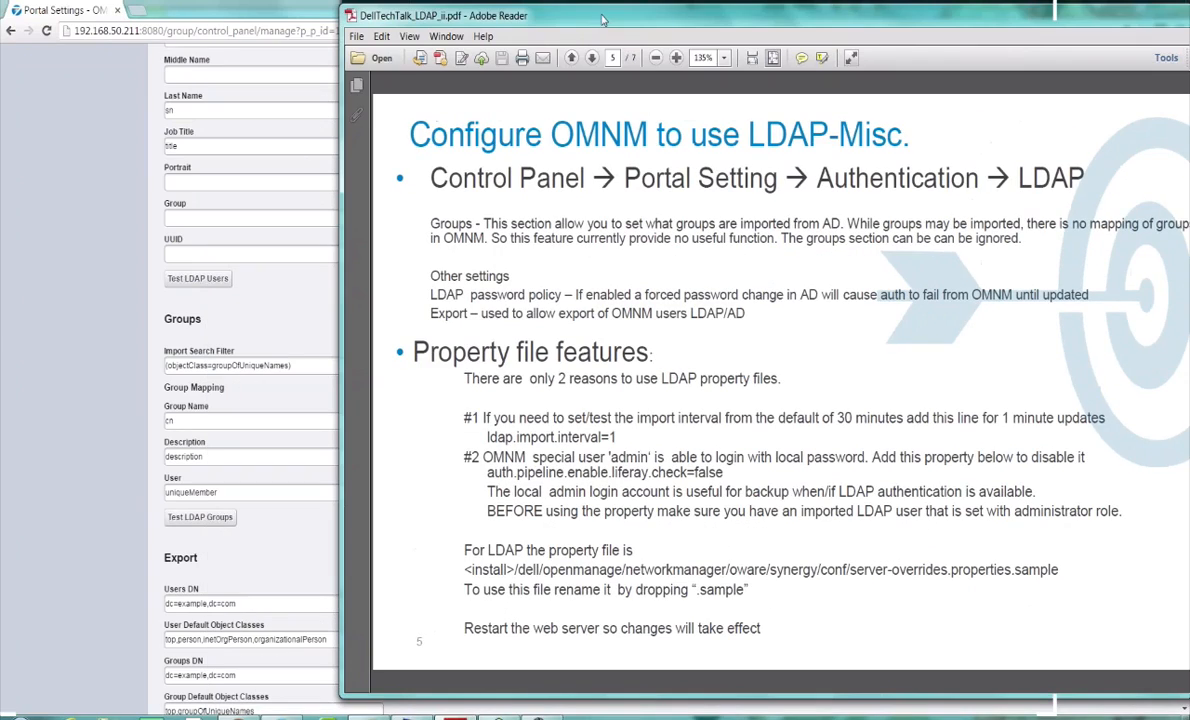
{"action": "left_click", "coordinate": [262, 358]}
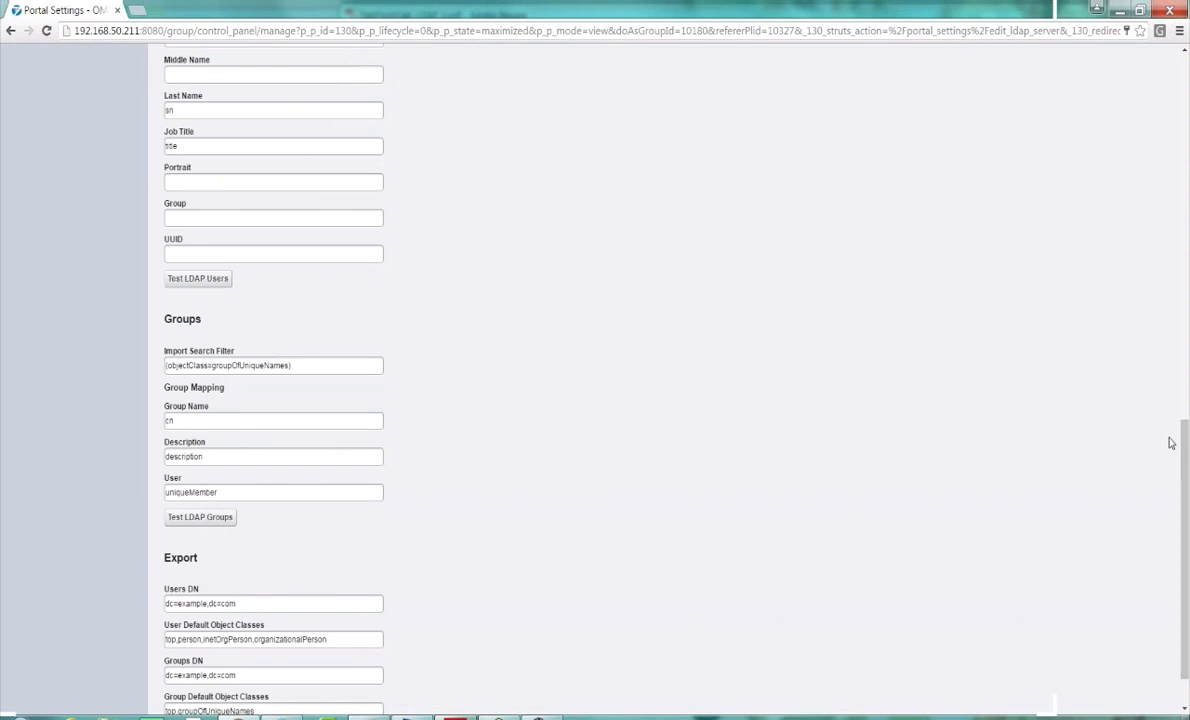
- Go « Back to Authentication > LDAP listing MyLDAPServer and My2ndLDAPServer, then show the 'Configure OMNM to use LDAP-Misc.' slide
{"action": "scroll", "coordinate": [1090, 411], "scroll_direction": "up", "scroll_amount": 15}
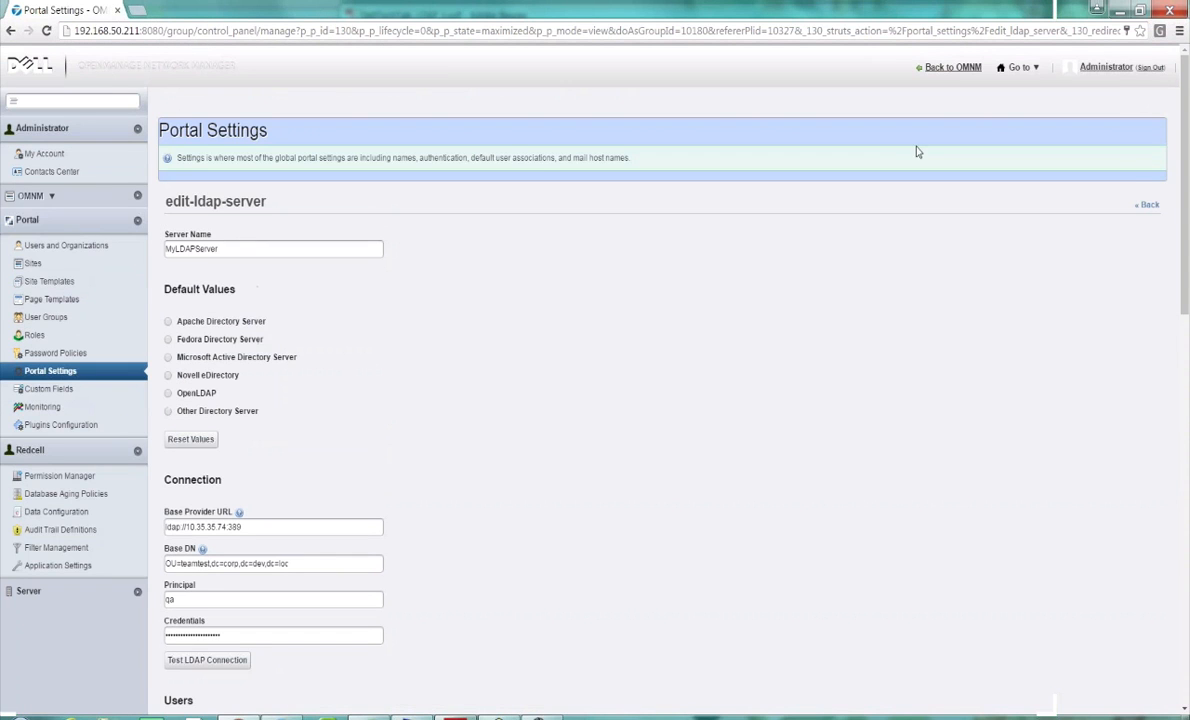
{"action": "left_click", "coordinate": [1146, 204]}
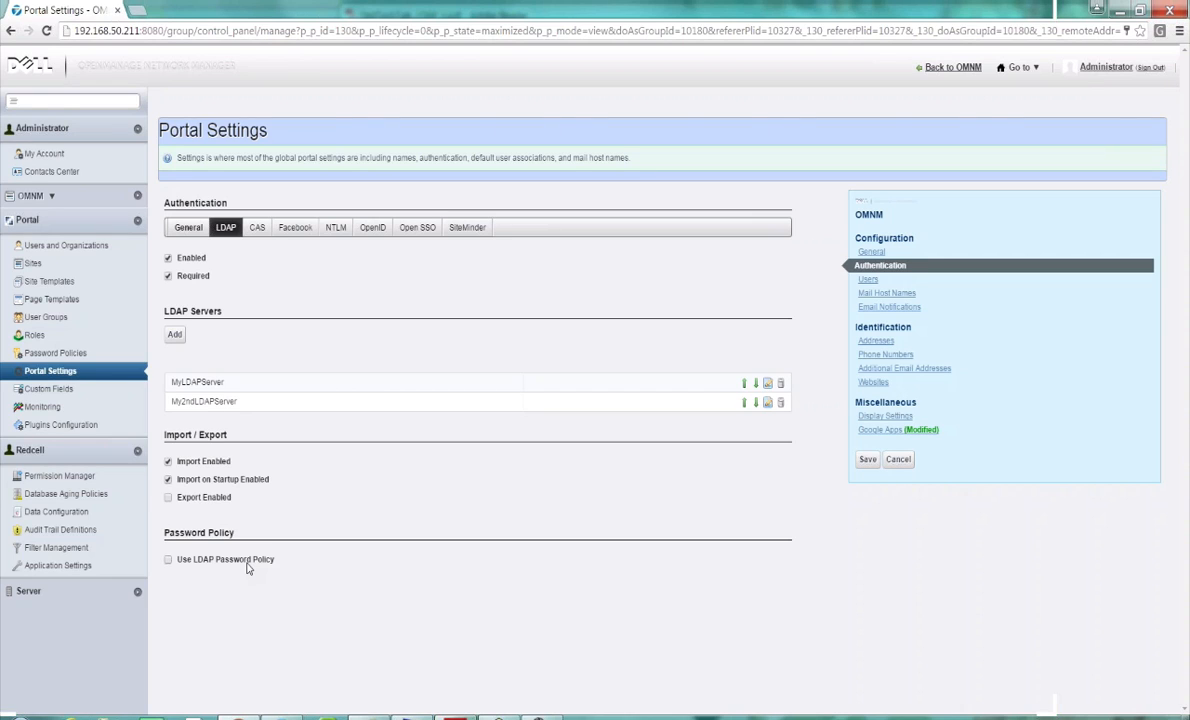
{"action": "left_click", "coordinate": [455, 717]}
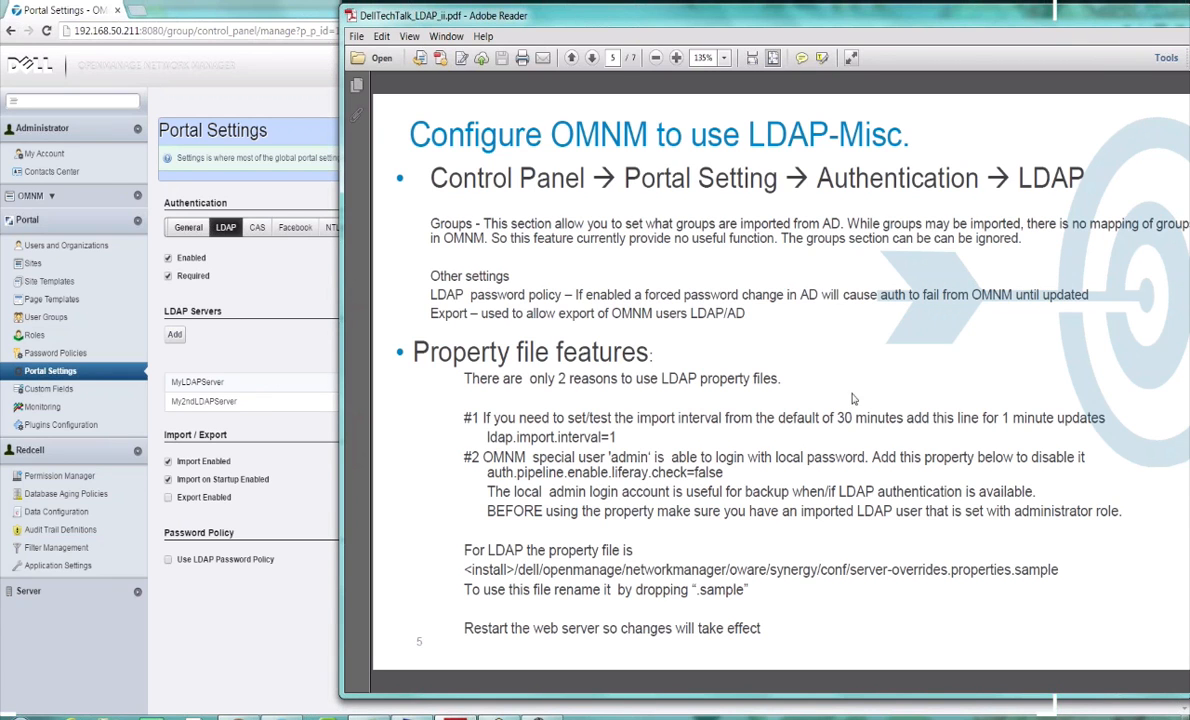
- Shift the Adobe Reader slides window left and return to the portal's LDAP authentication settings
{"action": "left_click_drag", "start_coordinate": [968, 24], "coordinate": [1072, 22]}
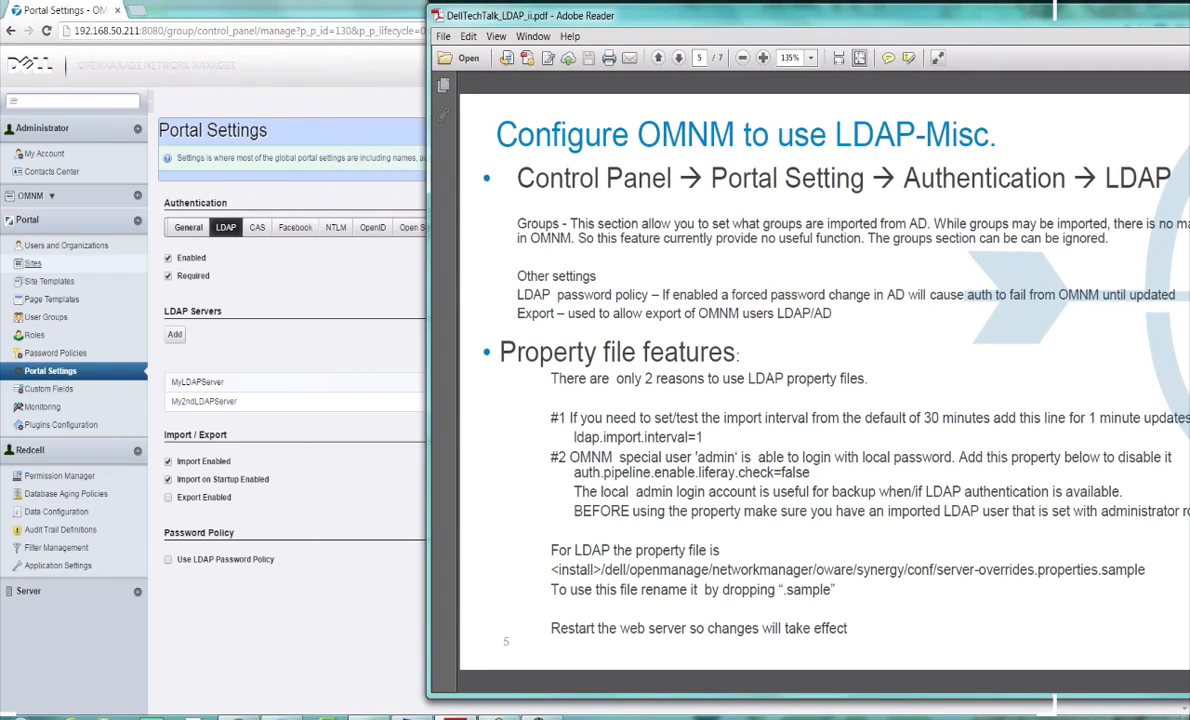
{"action": "left_click", "coordinate": [238, 717]}
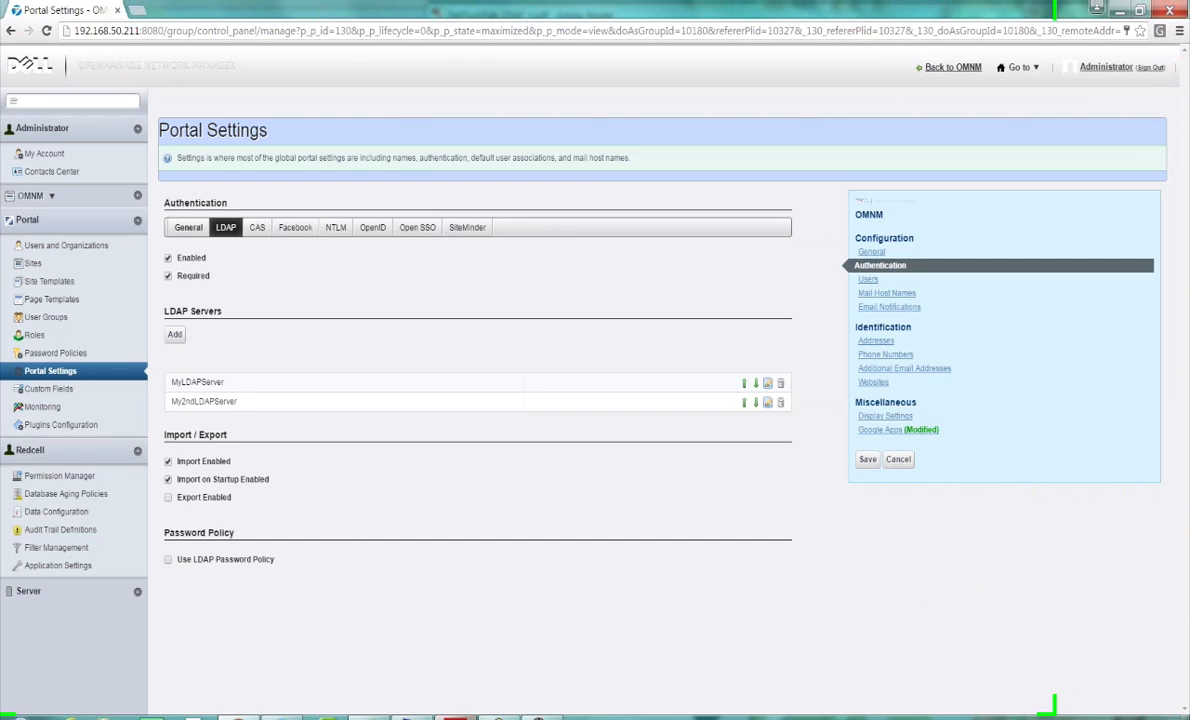
- Switch to the 'Configure OMNM to use LDAP-Misc.' slide and reposition Adobe Reader beside the portal
{"action": "key", "text": "alt+Tab"}
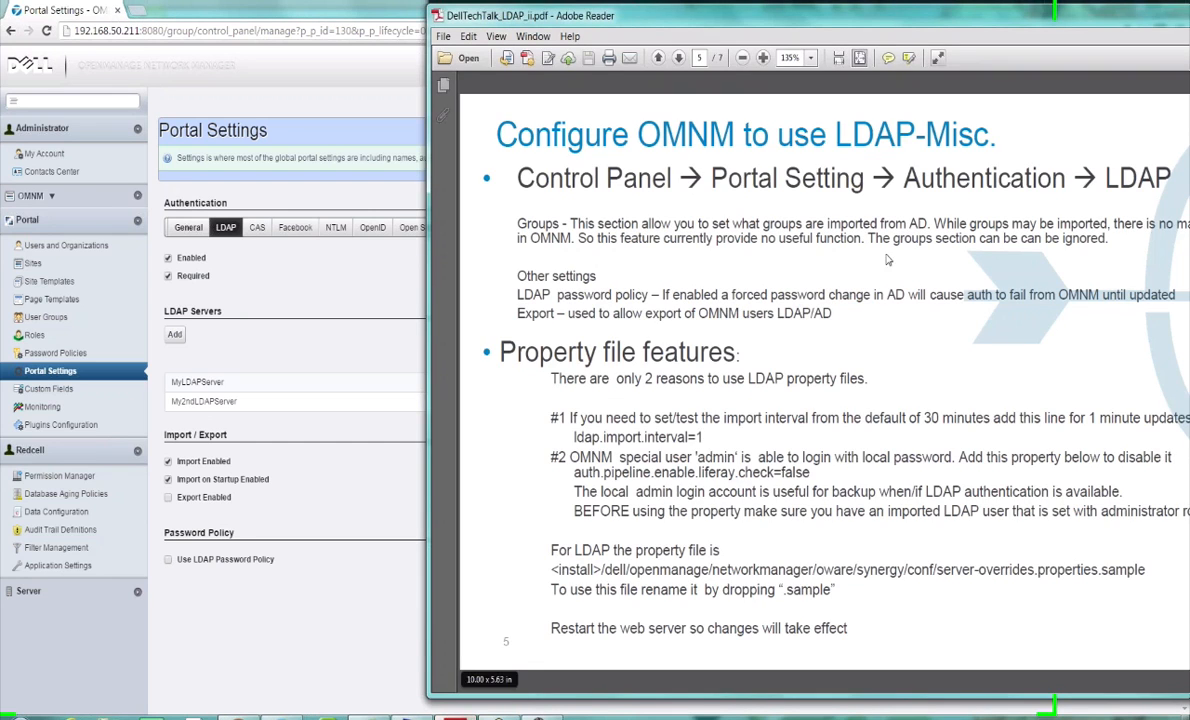
{"action": "left_click_drag", "start_coordinate": [975, 17], "coordinate": [800, 27]}
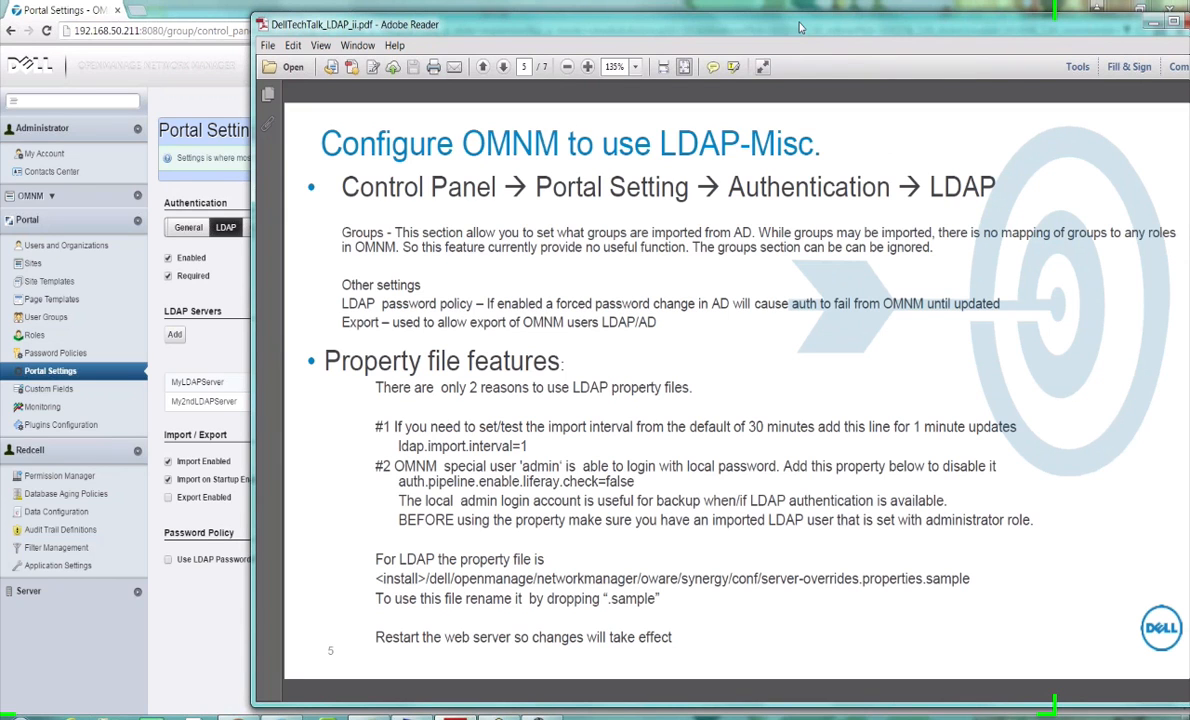
{"action": "left_click_drag", "start_coordinate": [800, 27], "coordinate": [713, 23]}
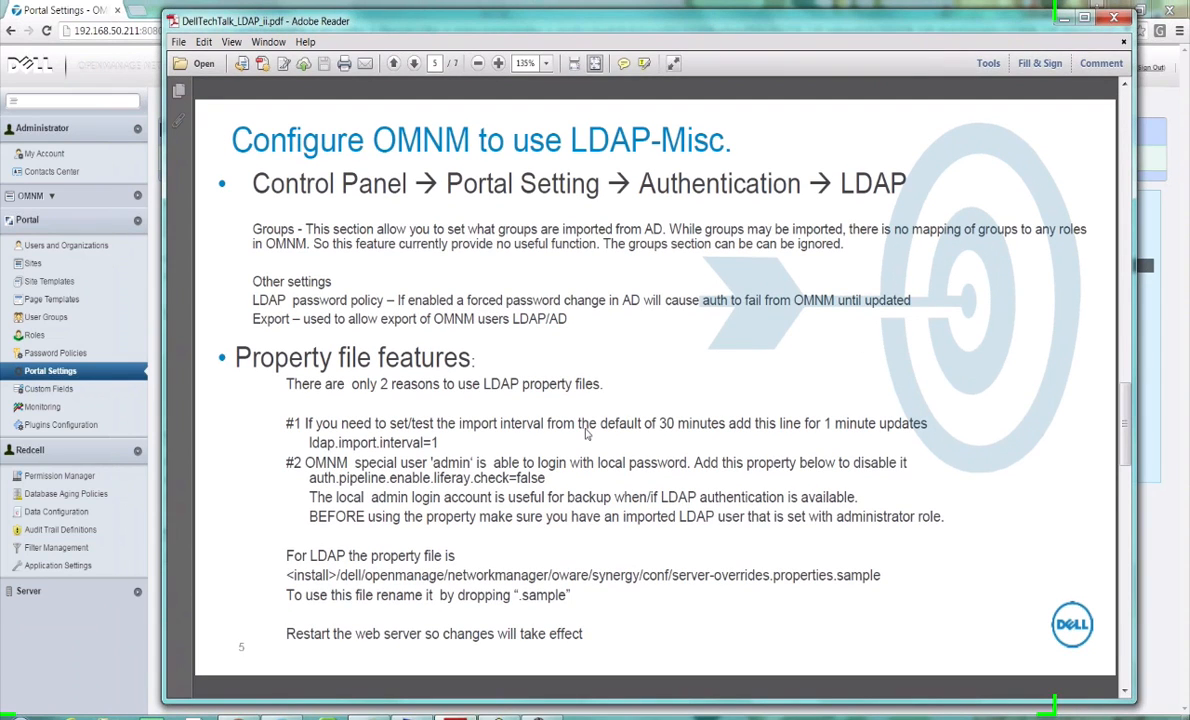
{"action": "left_click_drag", "start_coordinate": [380, 27], "coordinate": [407, 28]}
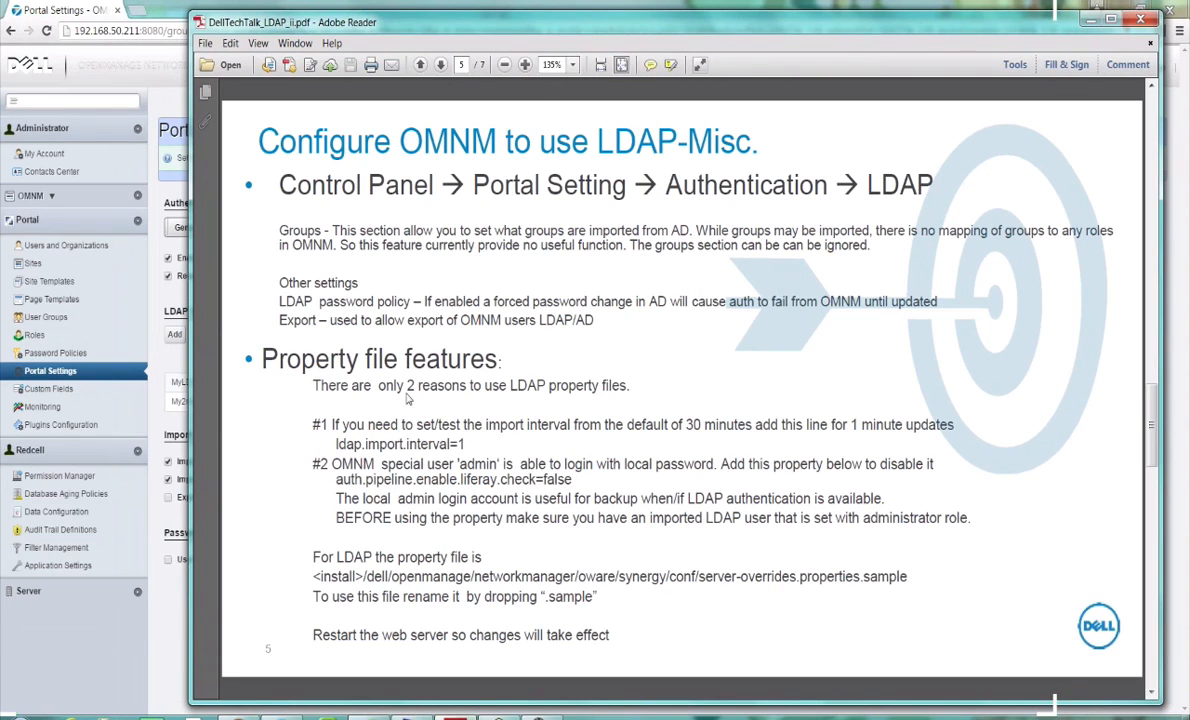
{"action": "left_click_drag", "start_coordinate": [410, 24], "coordinate": [479, 24]}
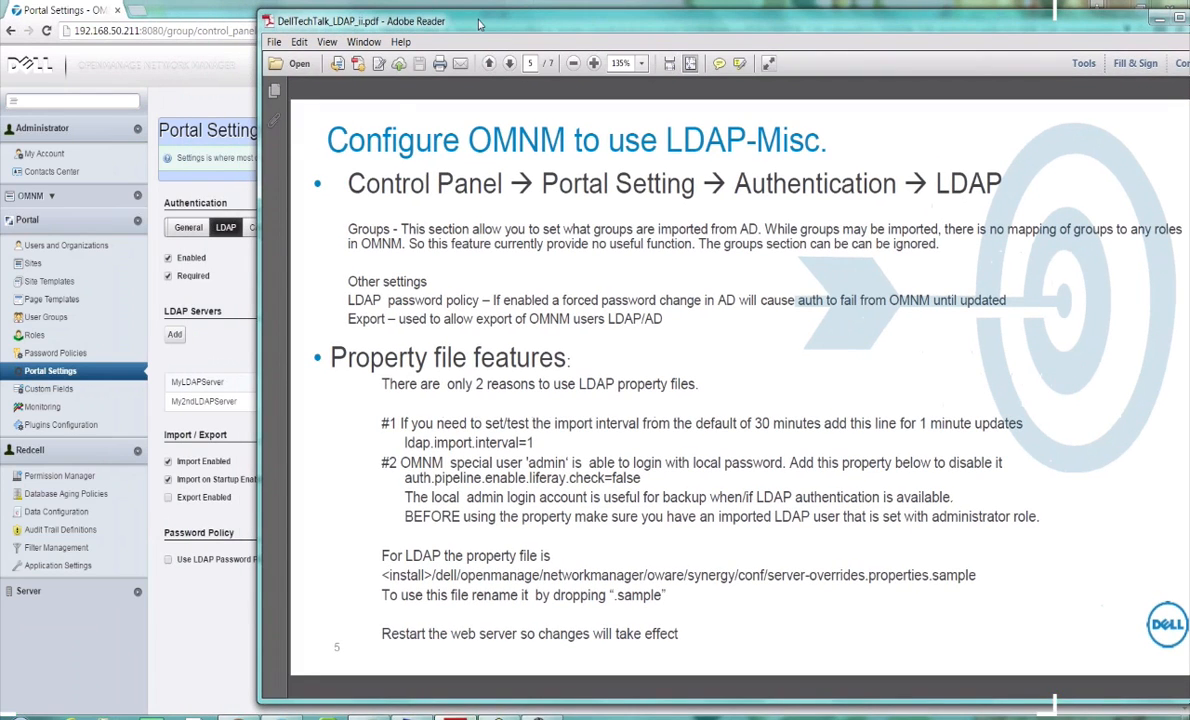
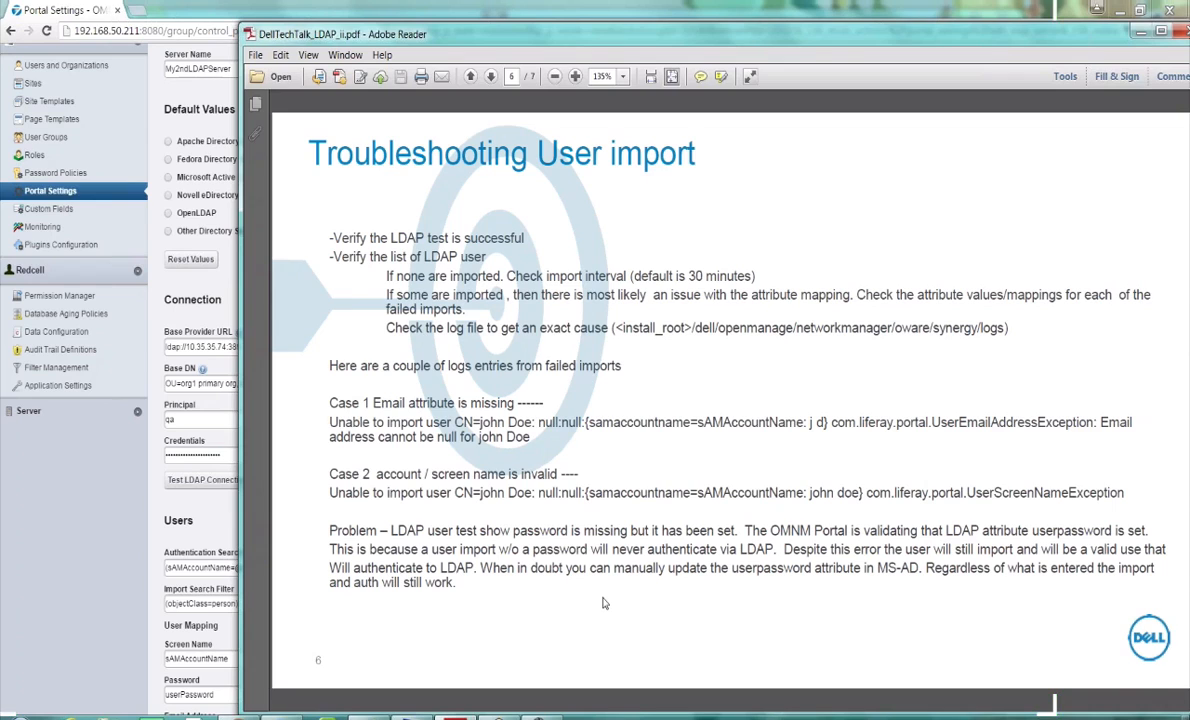
- Run Test LDAP Users for My2ndLDAPServer and review the two returned users and missing-attribute warning
{"action": "left_click", "coordinate": [217, 507]}
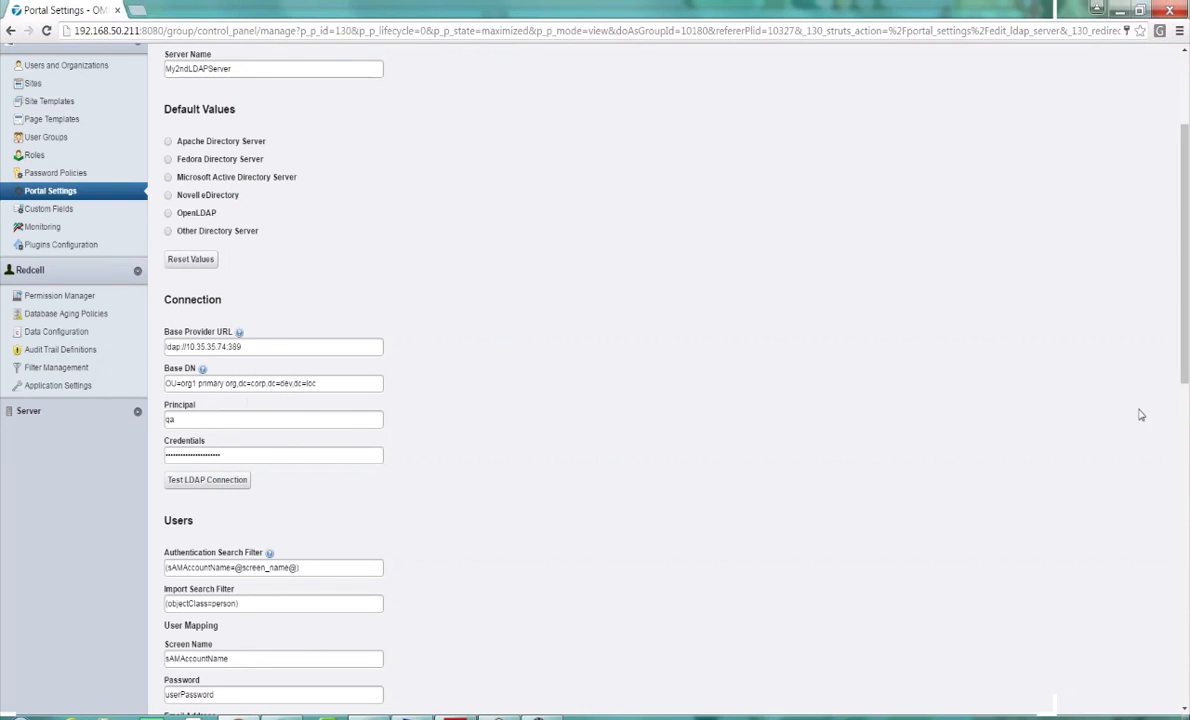
{"action": "scroll", "coordinate": [1024, 538], "scroll_direction": "down", "scroll_amount": 3}
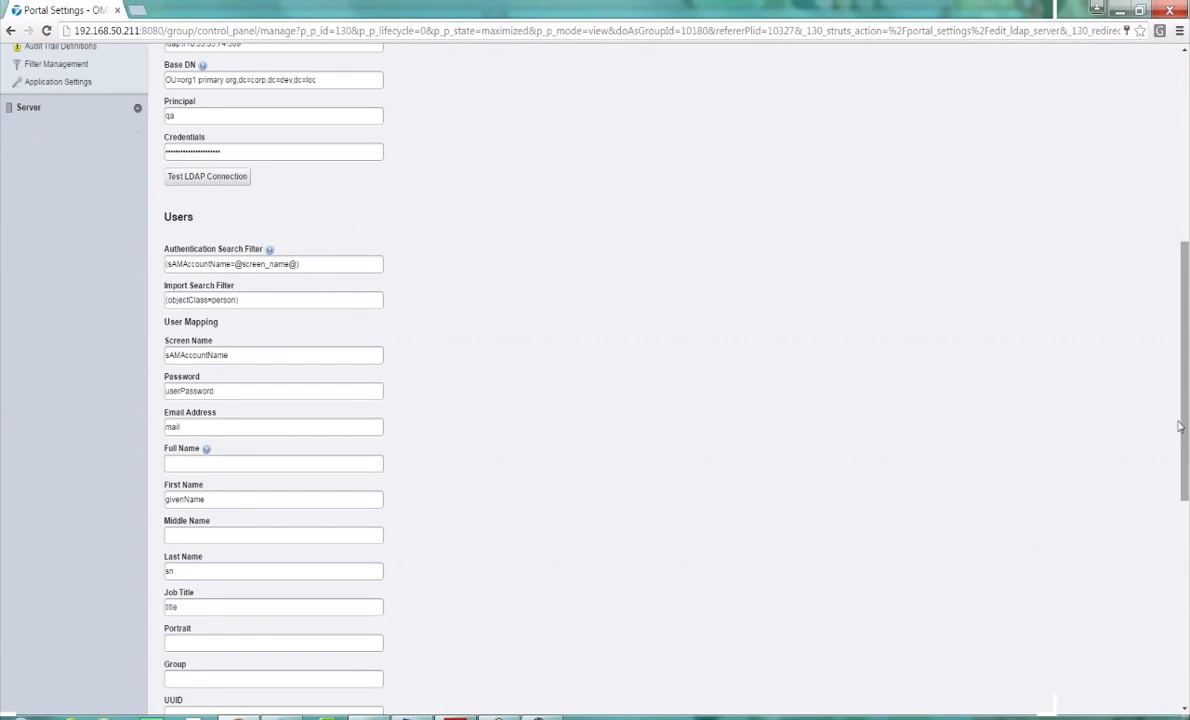
{"action": "scroll", "coordinate": [293, 455], "scroll_direction": "down", "scroll_amount": 3}
{"action": "left_click", "coordinate": [176, 457]}
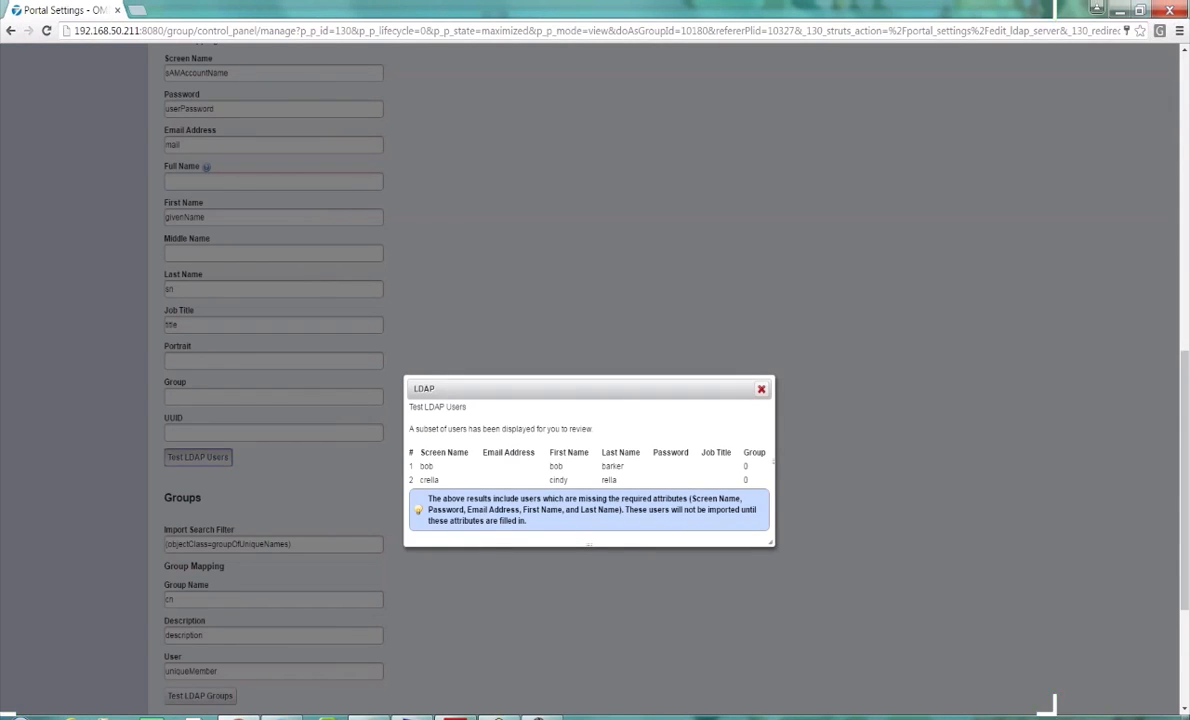
{"action": "left_click_drag", "start_coordinate": [466, 510], "coordinate": [428, 510]}
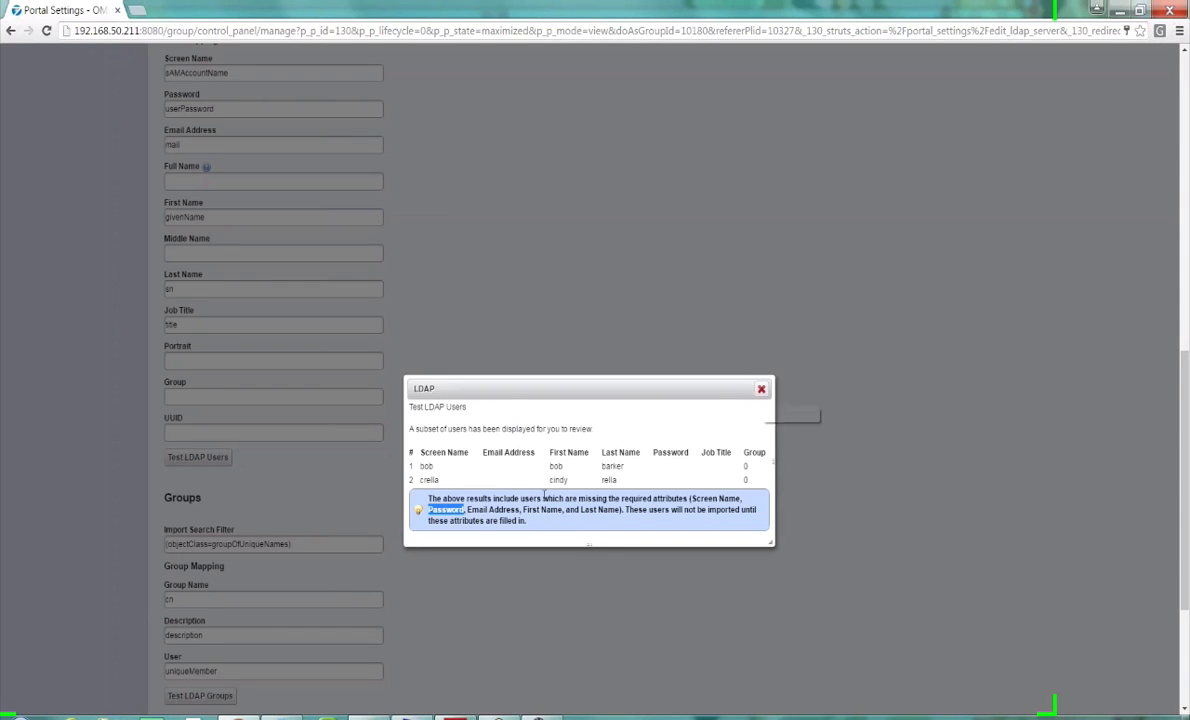
- Close the Test LDAP Users results and briefly check the troubleshooting presentation
{"action": "left_click", "coordinate": [761, 389]}
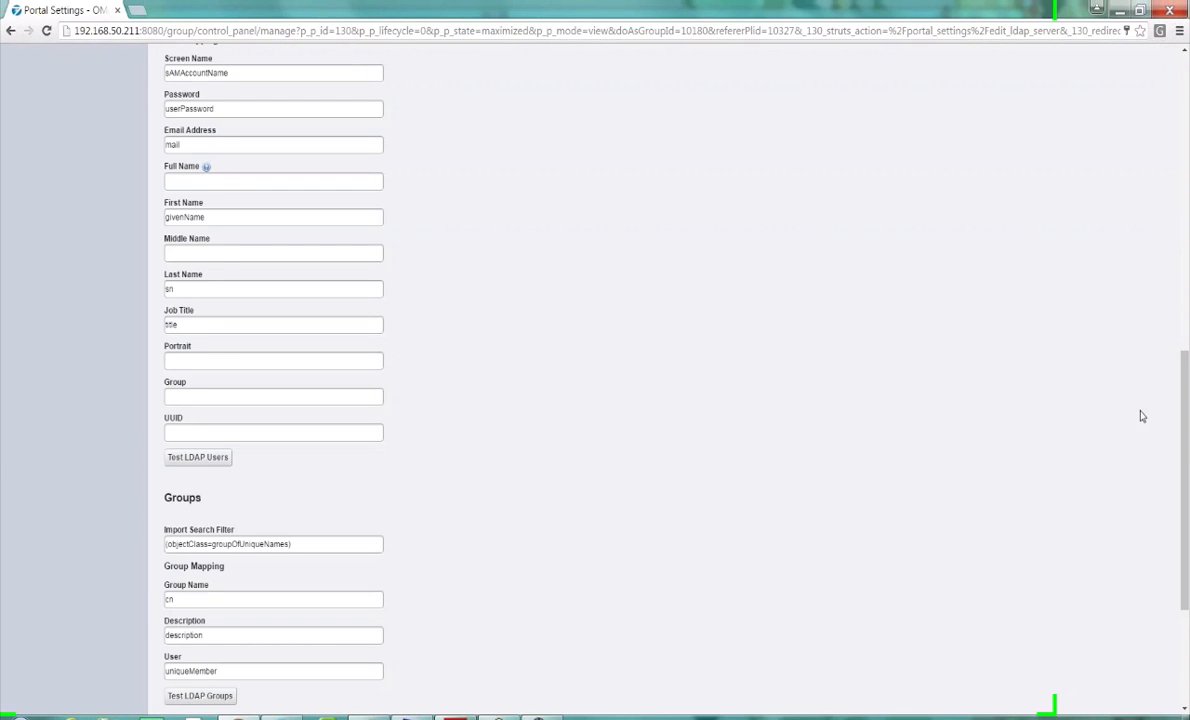
{"action": "scroll", "coordinate": [1173, 390], "scroll_direction": "up", "scroll_amount": 1}
{"action": "scroll", "coordinate": [1173, 390], "scroll_direction": "up", "scroll_amount": 5}
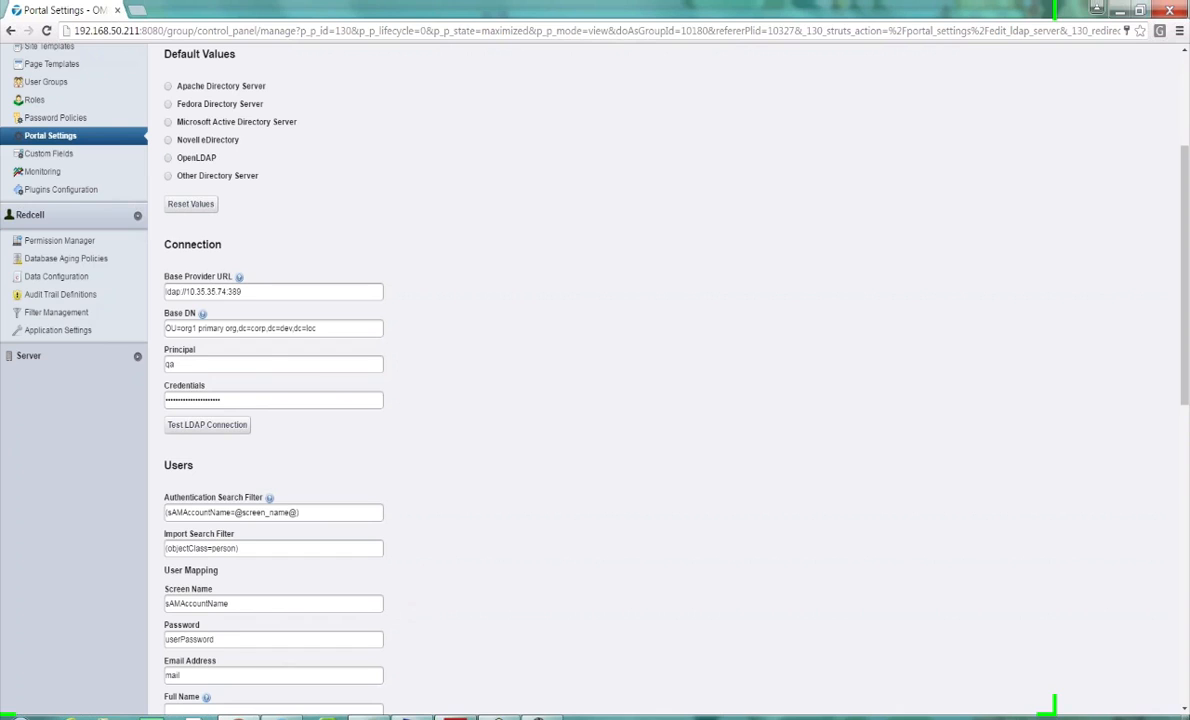
{"action": "left_click", "coordinate": [455, 717]}
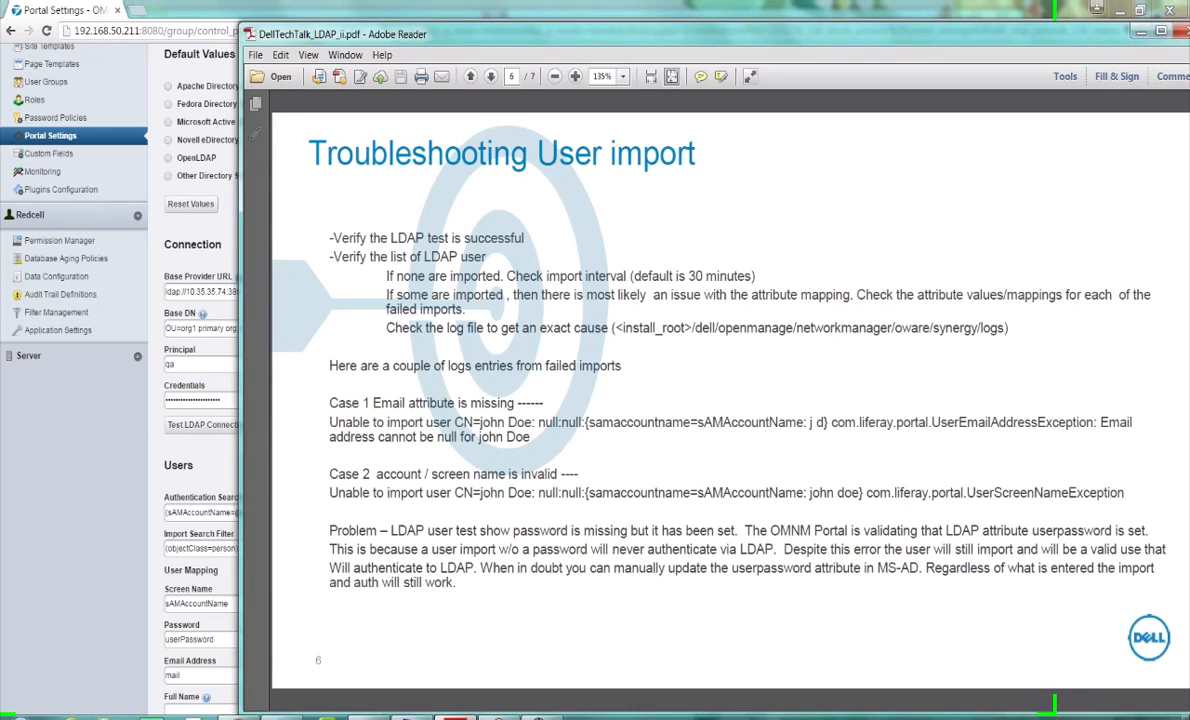
{"action": "left_click", "coordinate": [210, 267]}
- Compare against the teamtest and Users containers in the remote Active Directory console, then return to the portal
{"action": "scroll", "coordinate": [1095, 312], "scroll_direction": "up", "scroll_amount": 3}
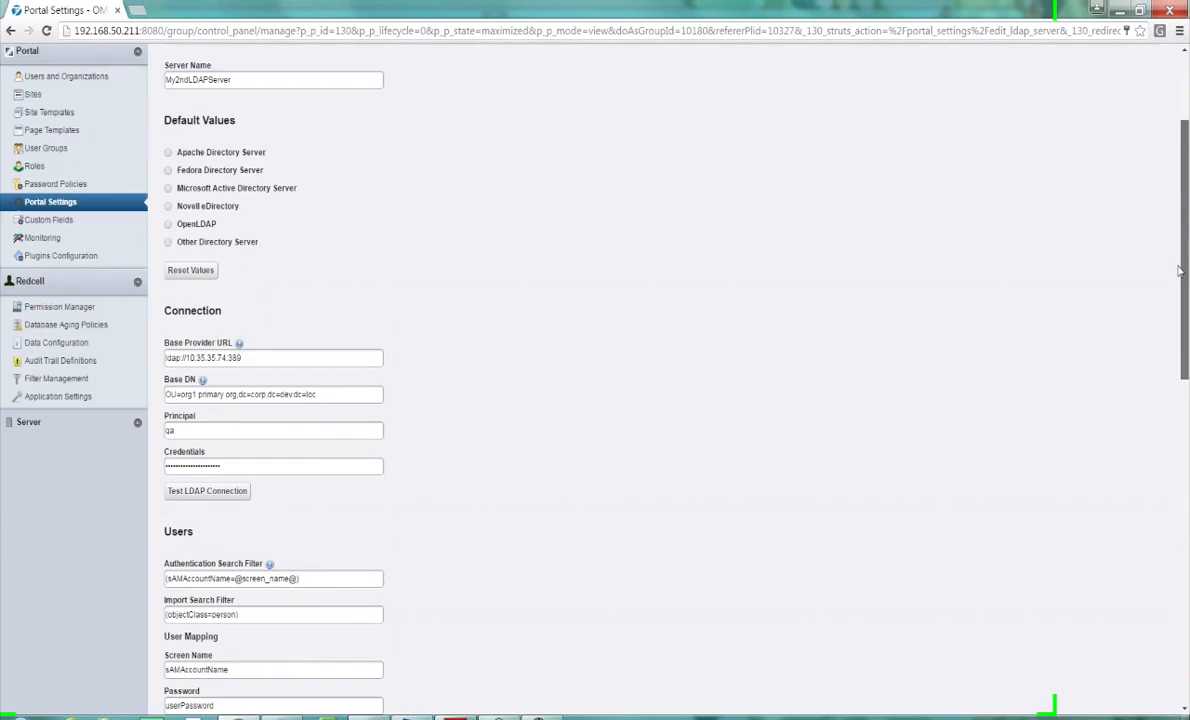
{"action": "left_click", "coordinate": [435, 712]}
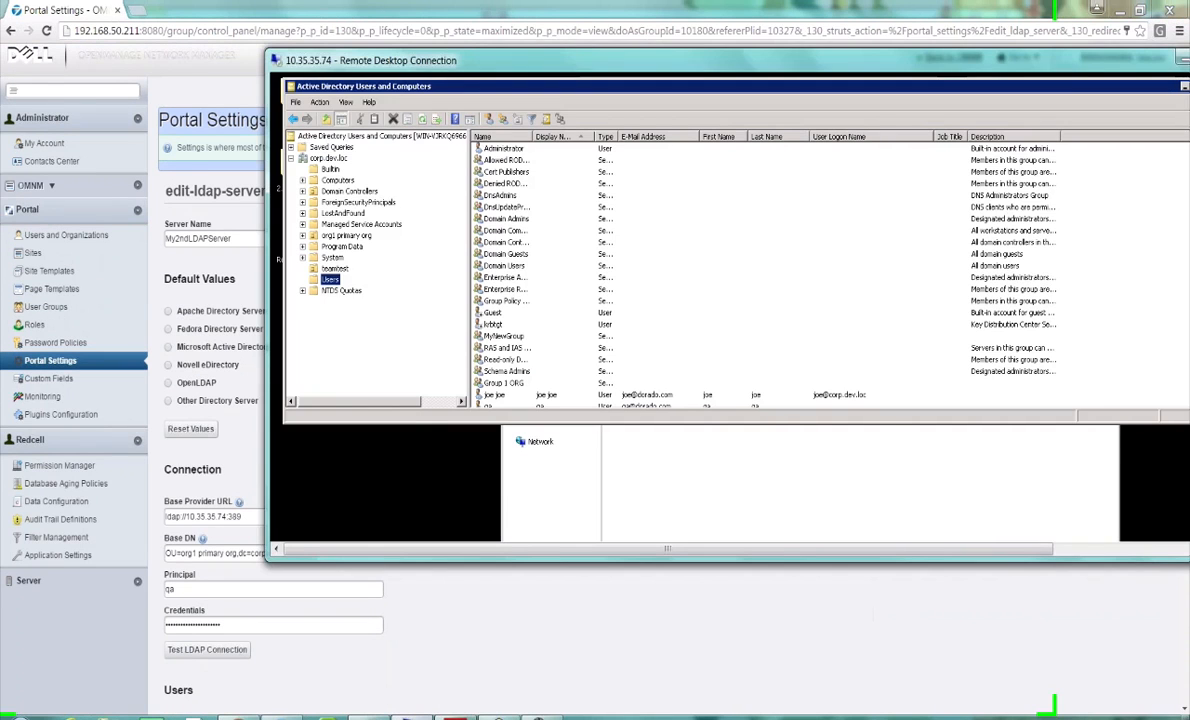
{"action": "left_click", "coordinate": [334, 268]}
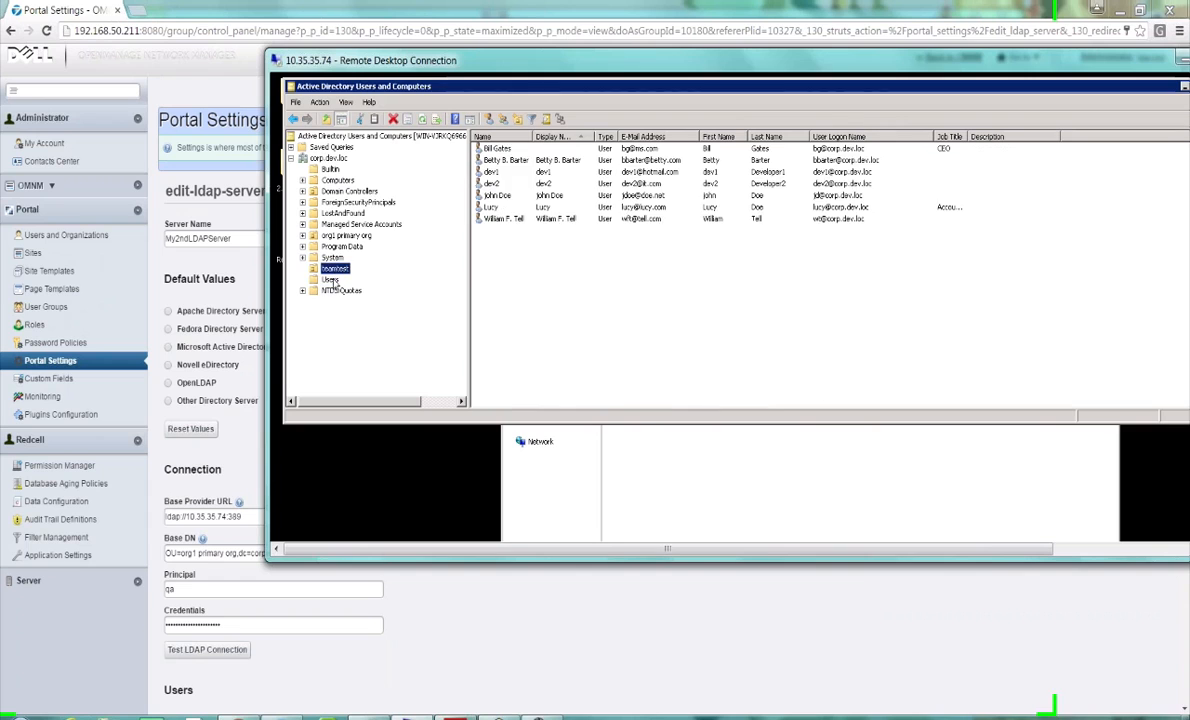
{"action": "left_click", "coordinate": [330, 279]}
{"action": "left_click", "coordinate": [641, 608]}
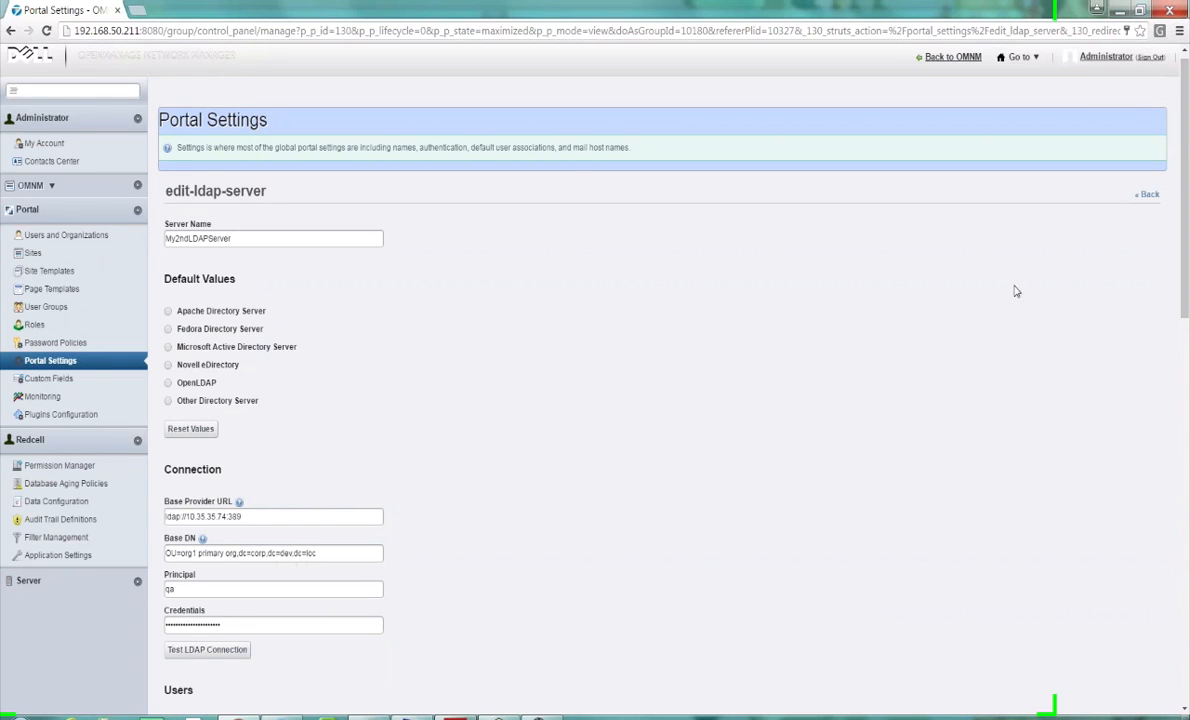
- Go « Back to Authentication > LDAP, which now lists MyLDAPServer and My2ndLDAPServer
{"action": "left_click", "coordinate": [1142, 198]}
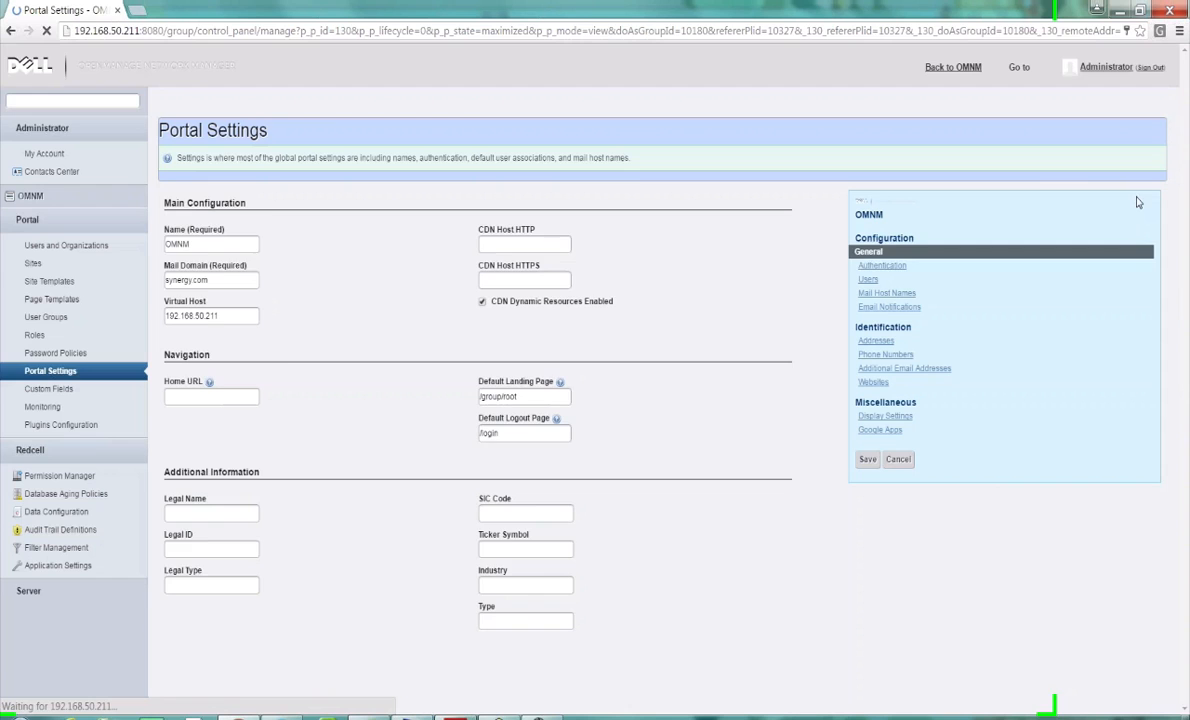
{"action": "left_click", "coordinate": [225, 229]}
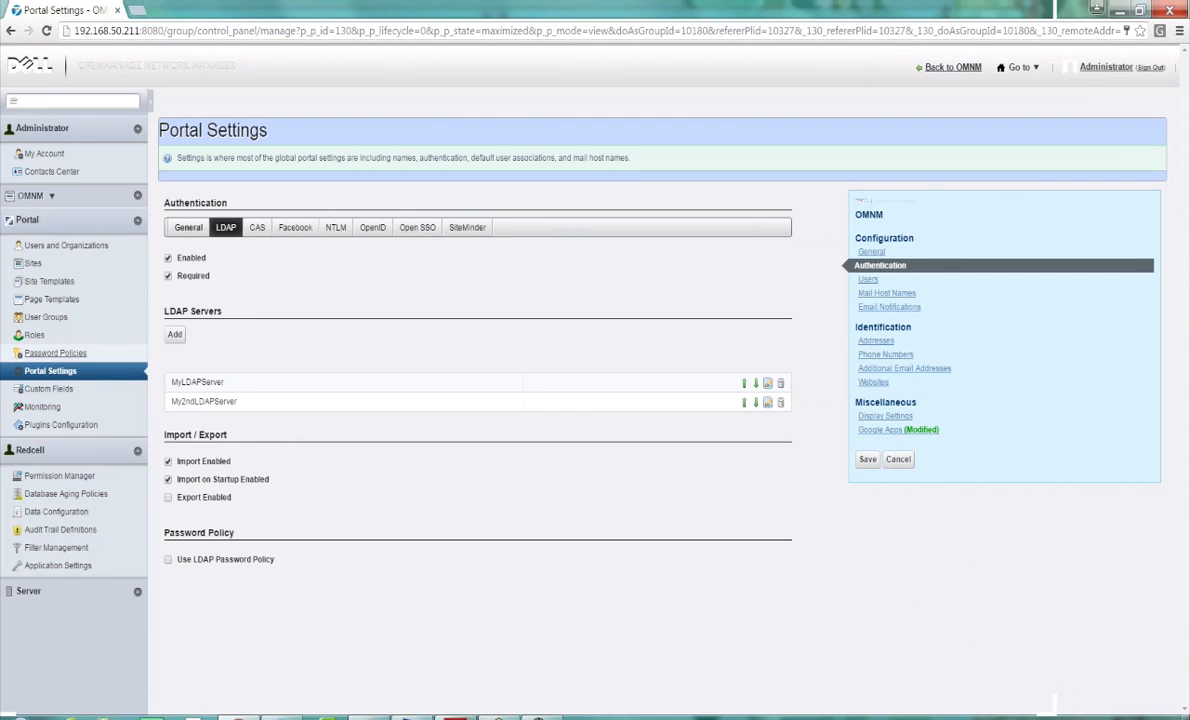
- Shift Adobe Reader left and advance to slide 7 of 7, 'Thanks for watching'
{"action": "left_click", "coordinate": [455, 717]}
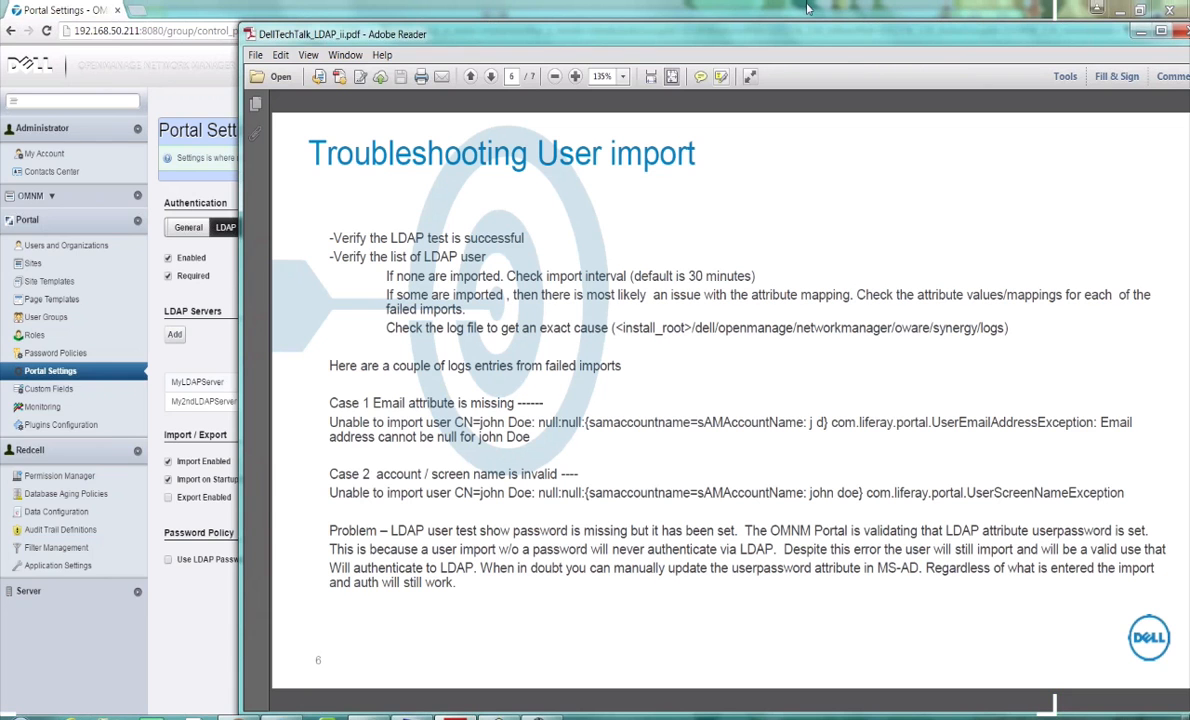
{"action": "left_click_drag", "start_coordinate": [848, 43], "coordinate": [684, 24]}
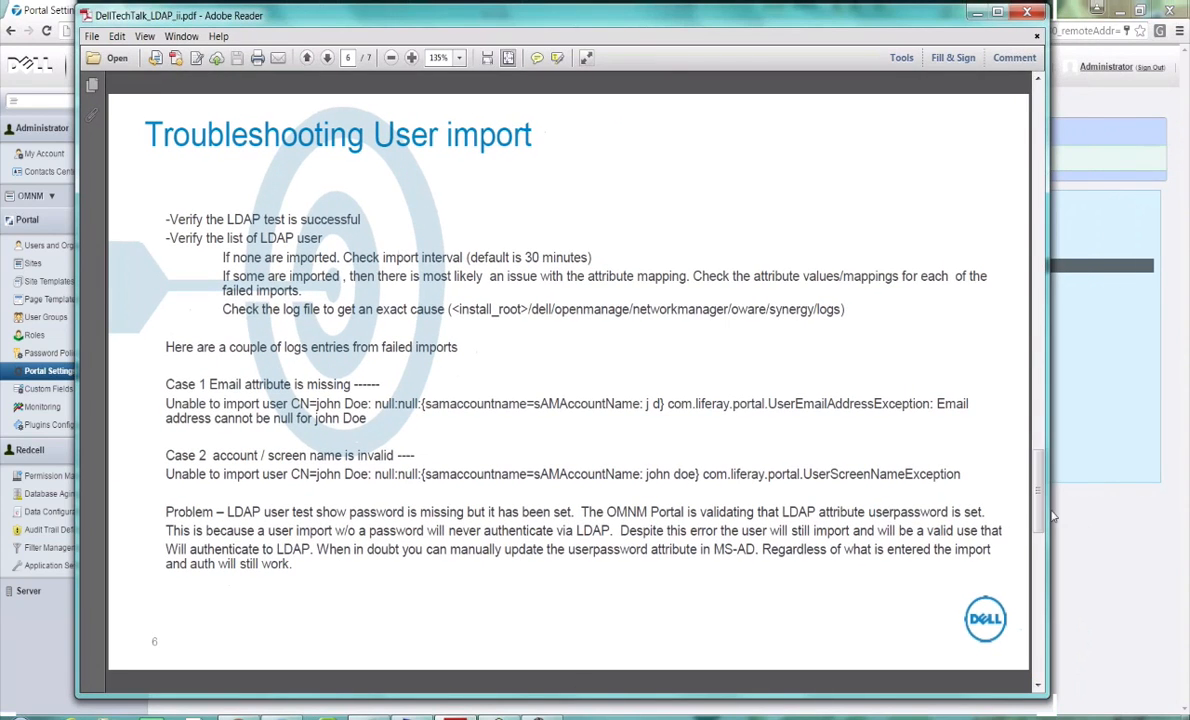
{"action": "left_click_drag", "start_coordinate": [1042, 512], "coordinate": [1042, 536]}
{"action": "left_click", "coordinate": [1039, 627]}
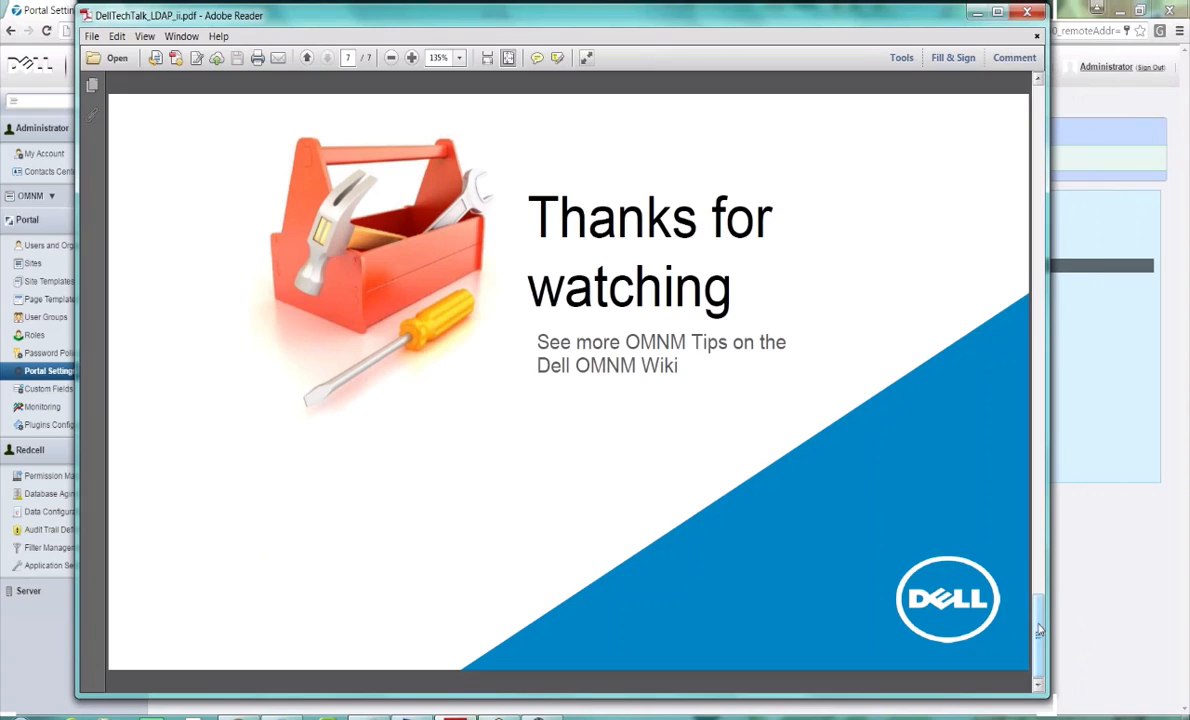